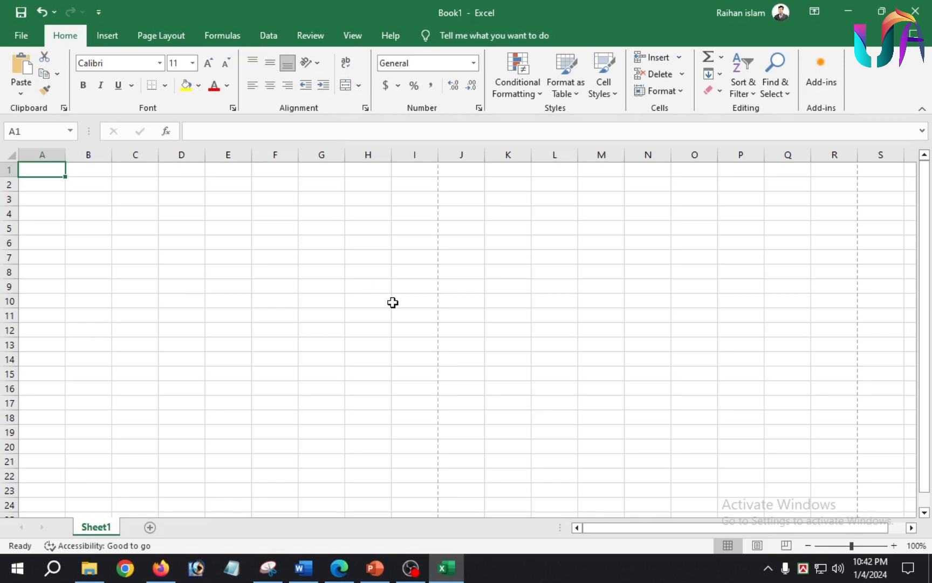
Examine the available cell styles and table formats, plus the insert, delete, format, AutoSum and fill options for cells.
left_click(229, 212)
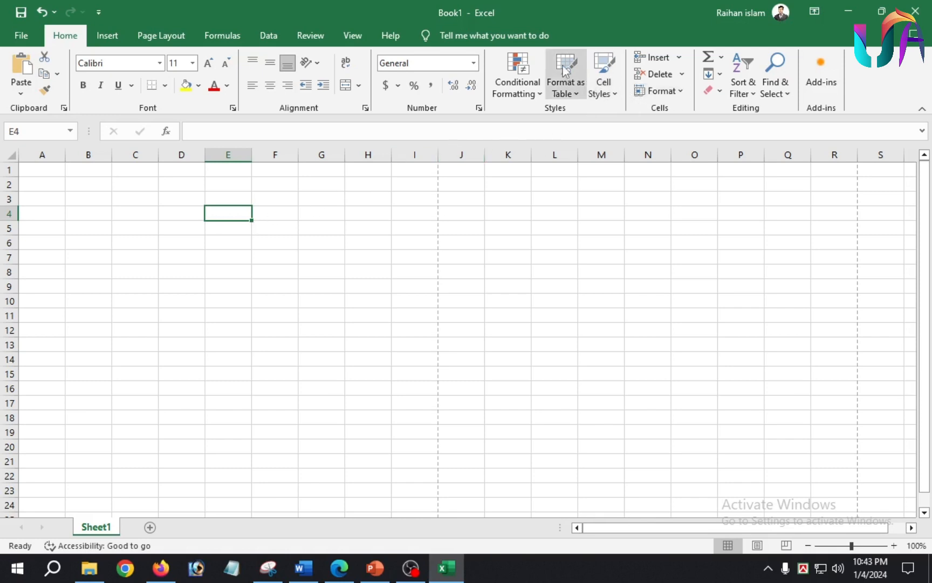
left_click(603, 86)
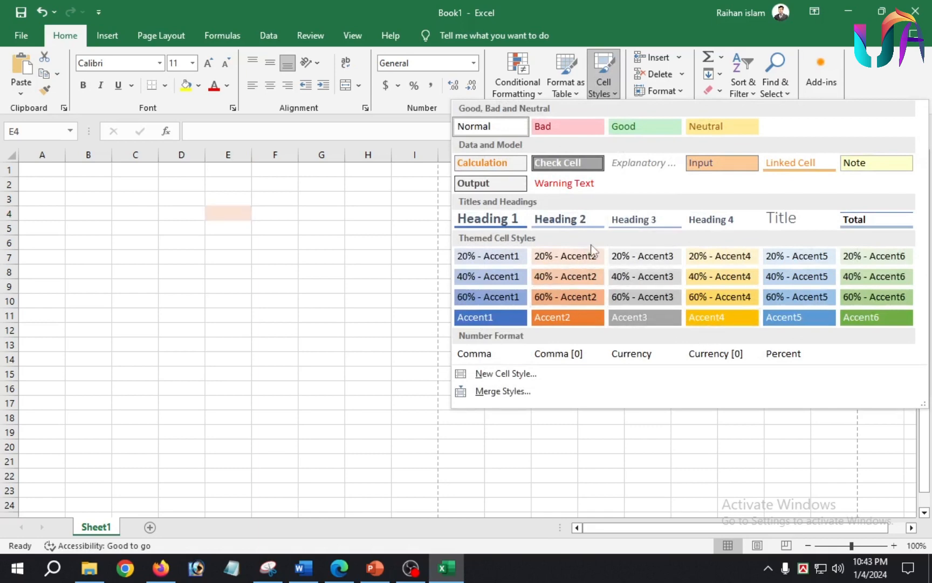
left_click(570, 93)
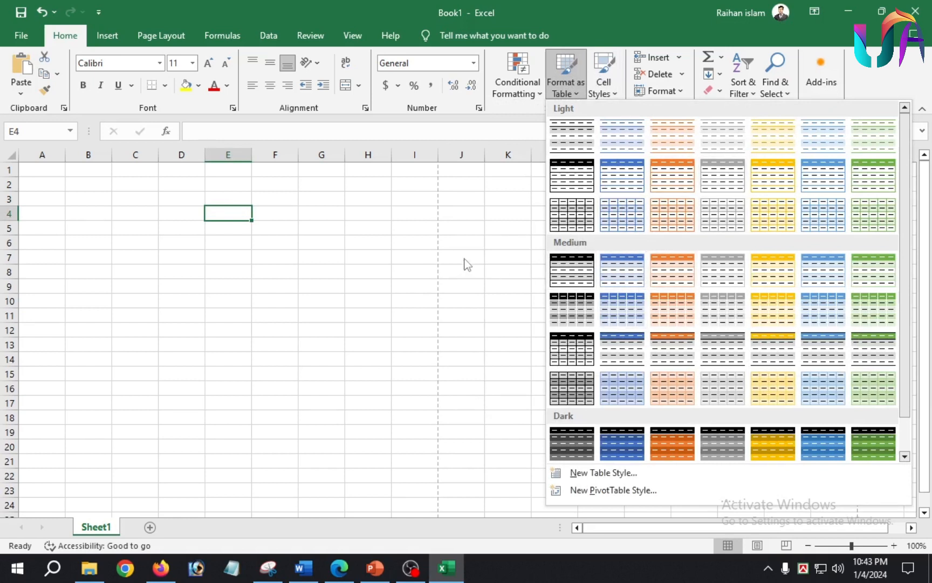
left_click(485, 234)
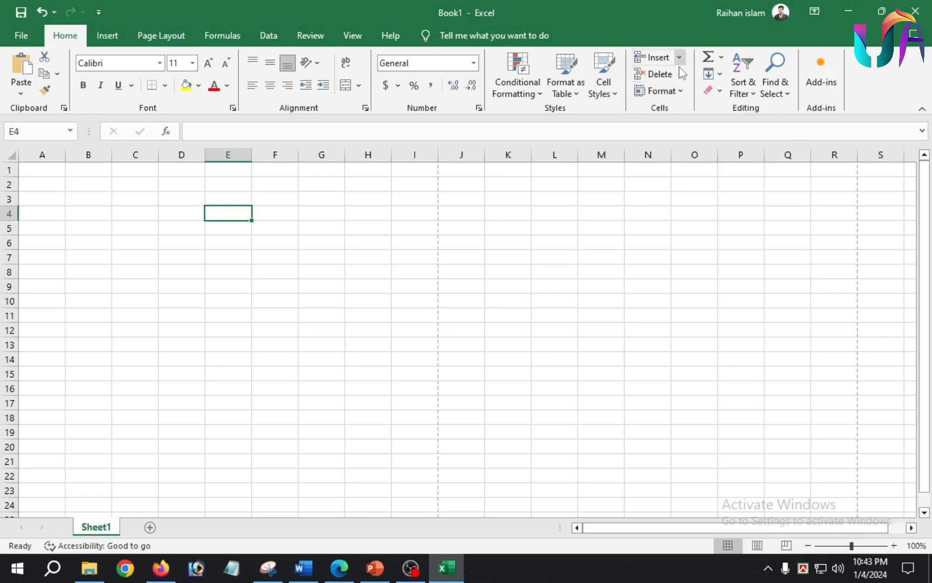
left_click(43, 216)
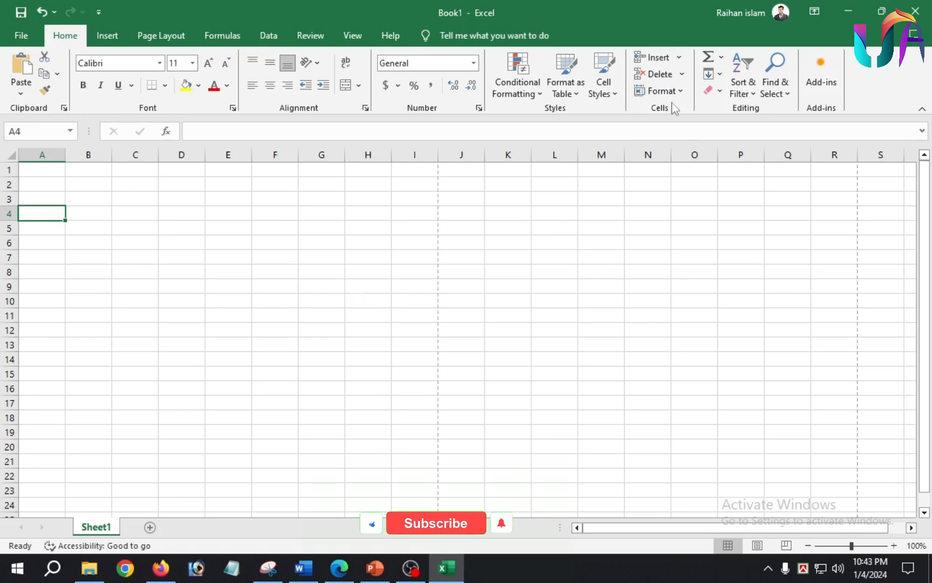
left_click(678, 58)
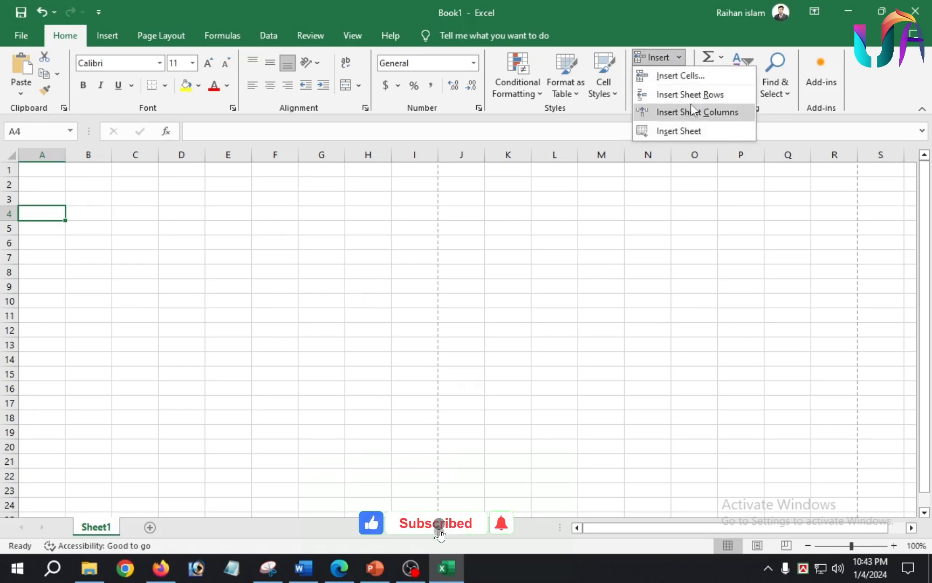
left_click(670, 199)
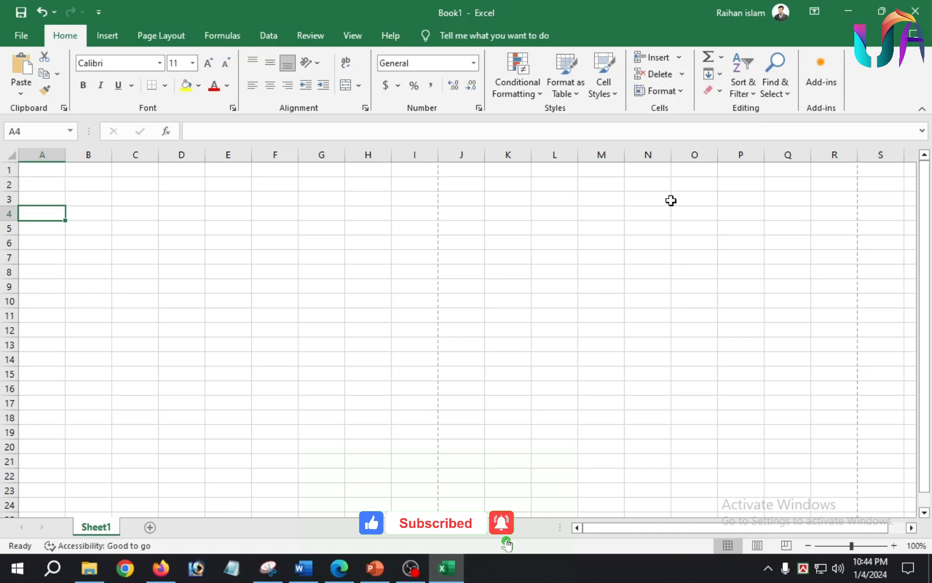
left_click(678, 74)
left_click(673, 202)
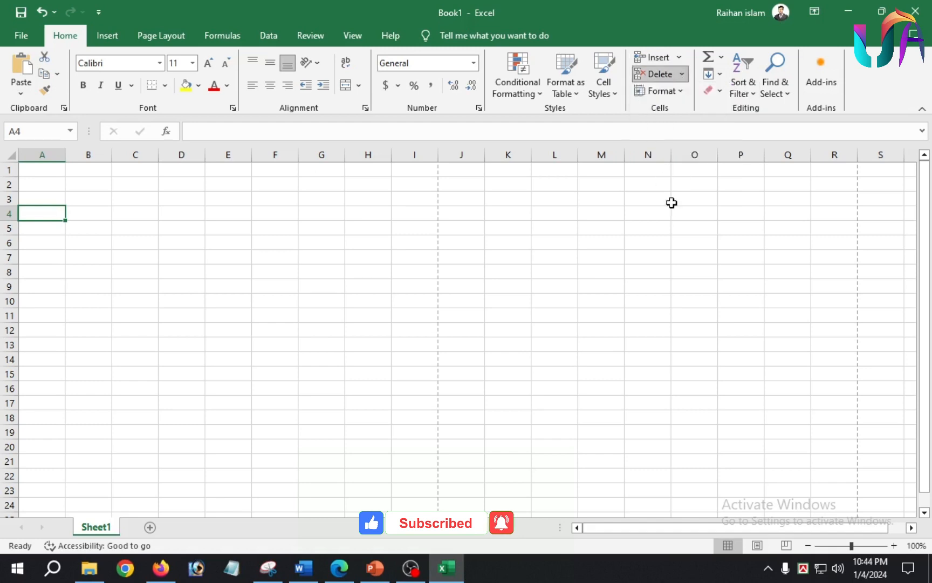
left_click(681, 93)
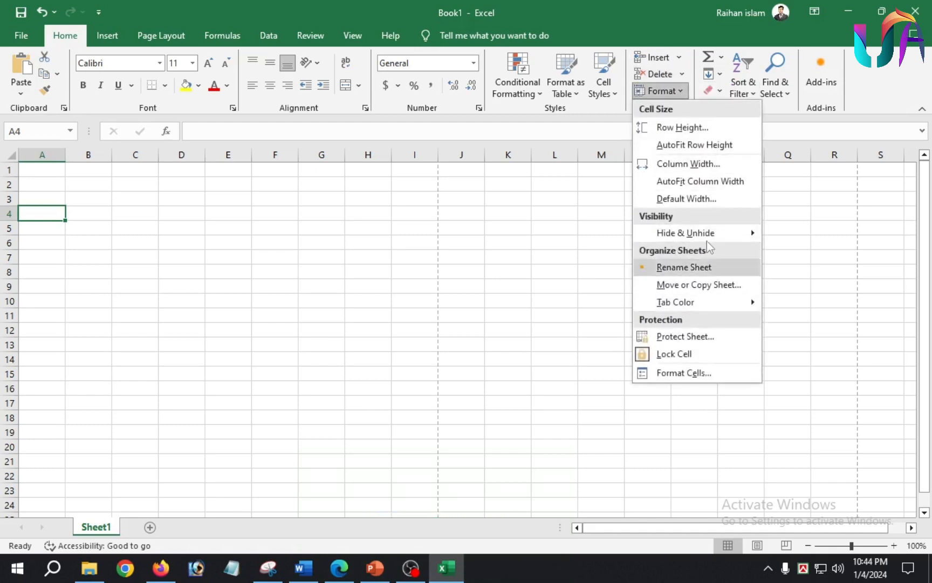
left_click(826, 245)
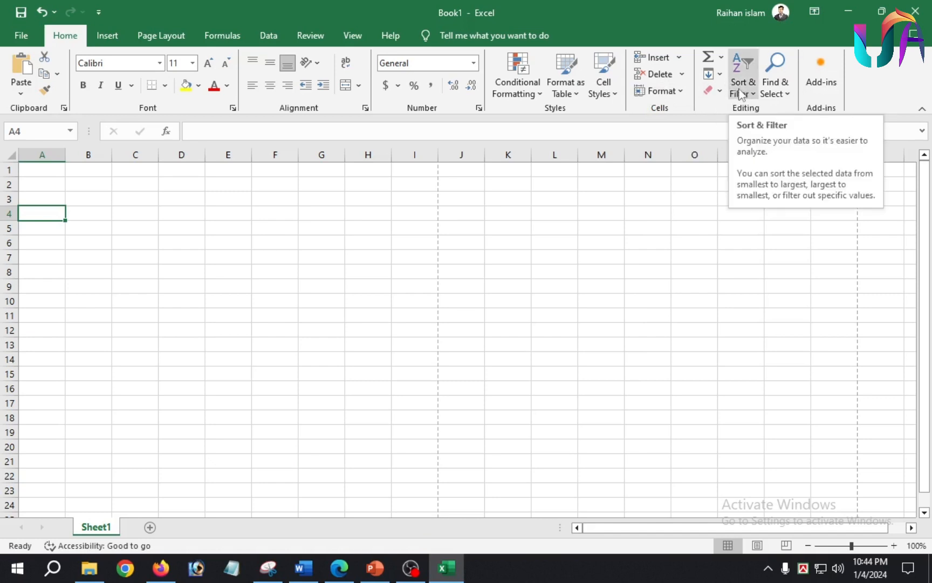
left_click(721, 58)
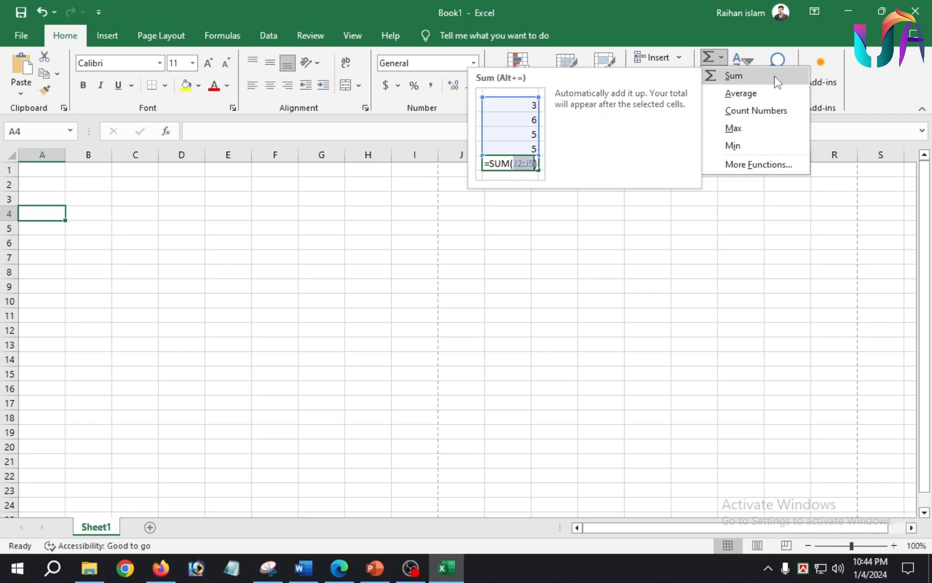
left_click(784, 231)
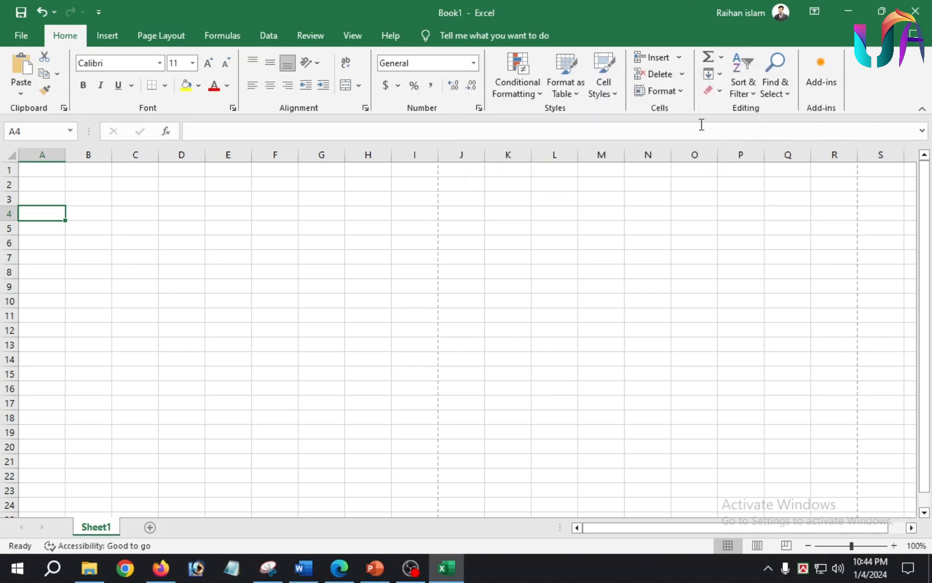
left_click(719, 74)
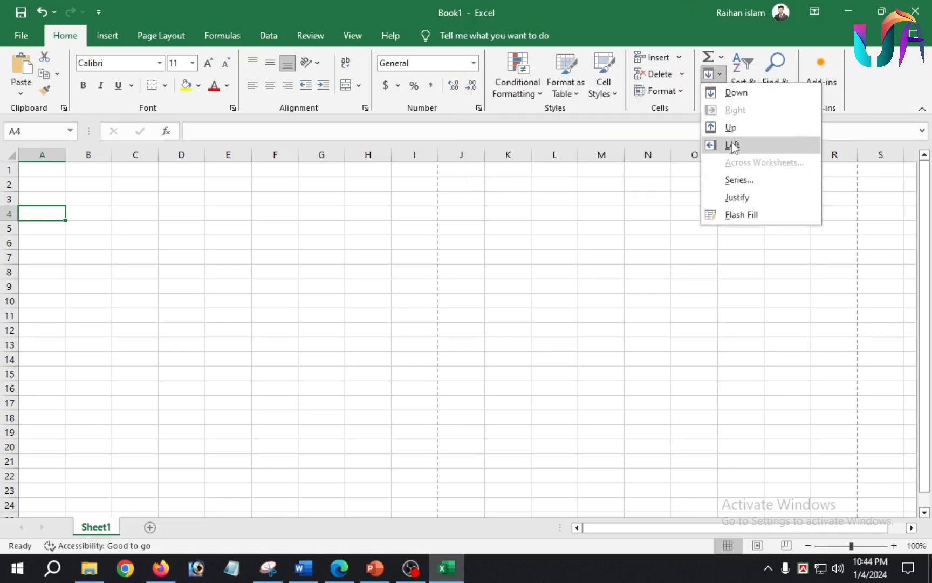
left_click(762, 264)
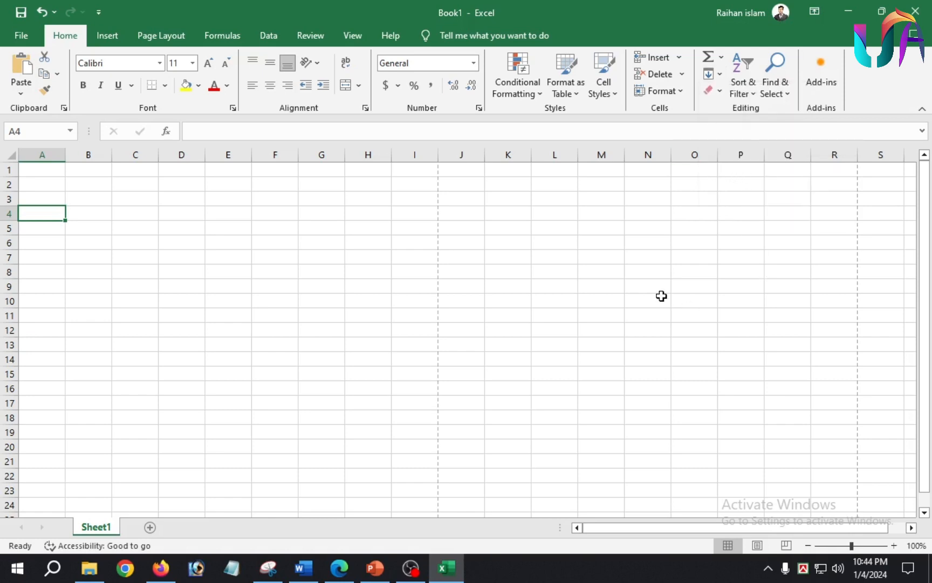
key("Right")
key("Right")
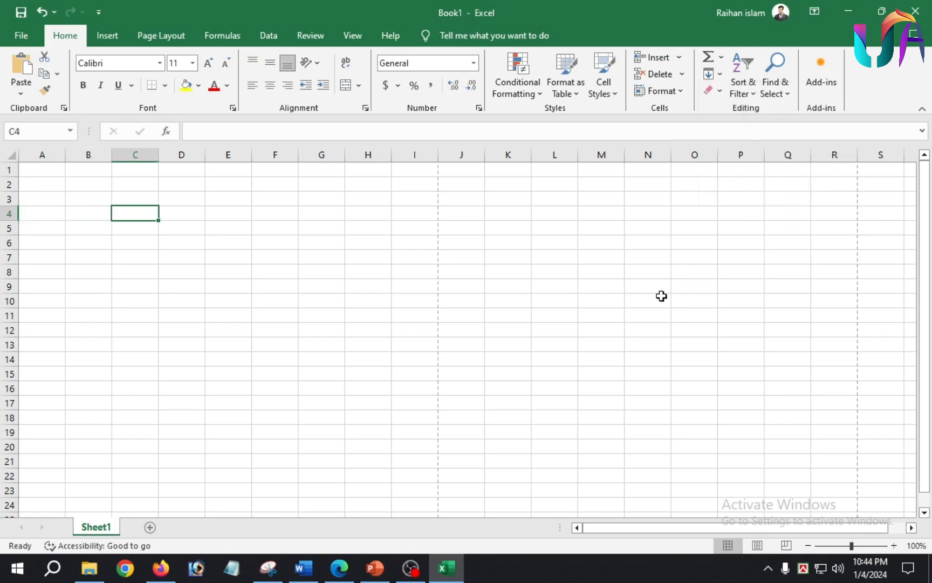
key("Down")
key("Down")
key("Left")
key("Left")
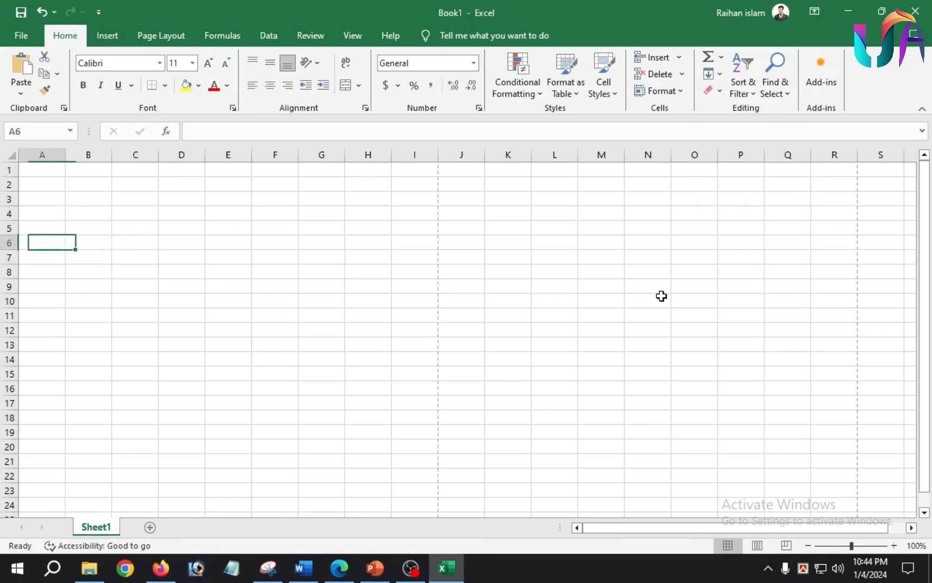
key("Up")
key("Up")
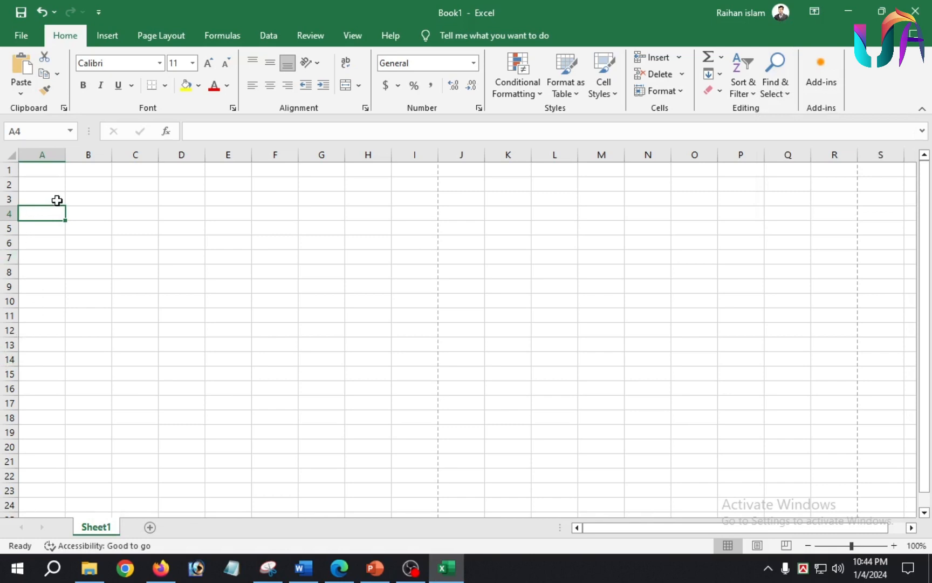
Enter the column heading "SL no" in cell A1.
left_click(54, 170)
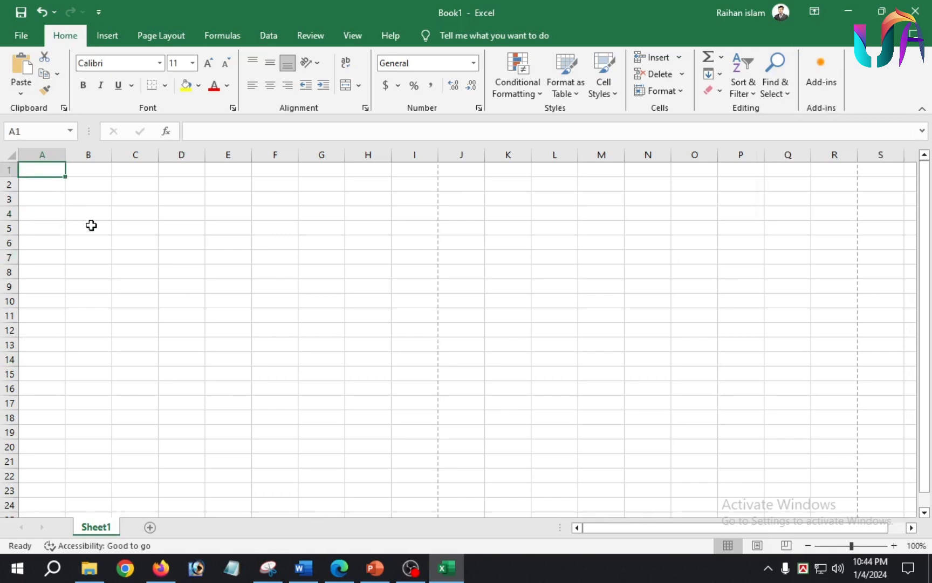
double_click(53, 170)
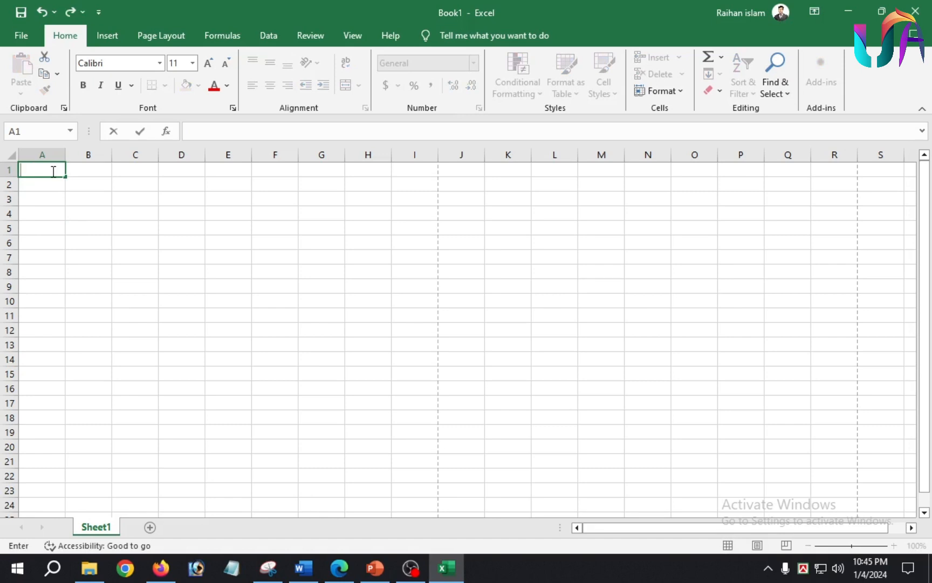
type("SL no")
key("Return")
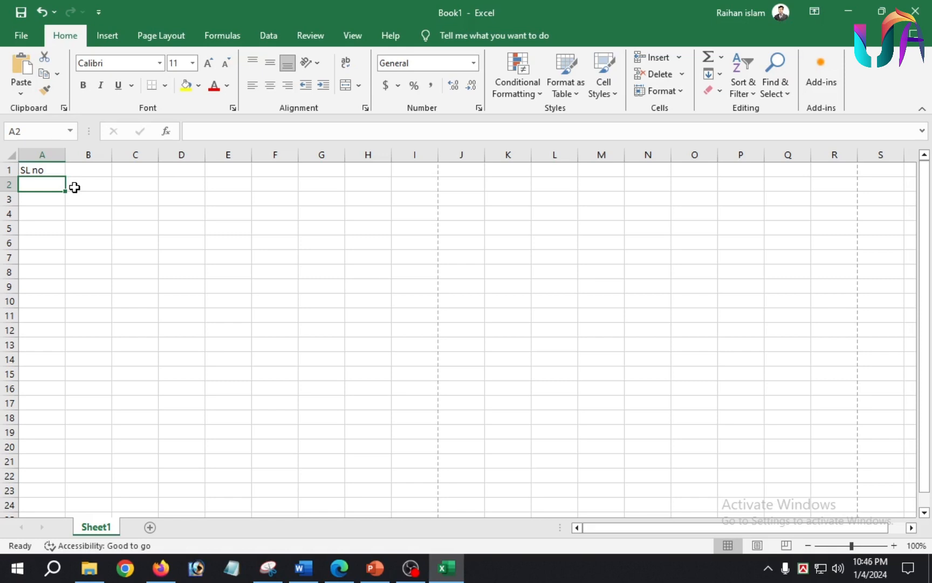
Enter the serial numbers 1, 2 and 3 in cells A2 to A4 below the heading.
type("1")
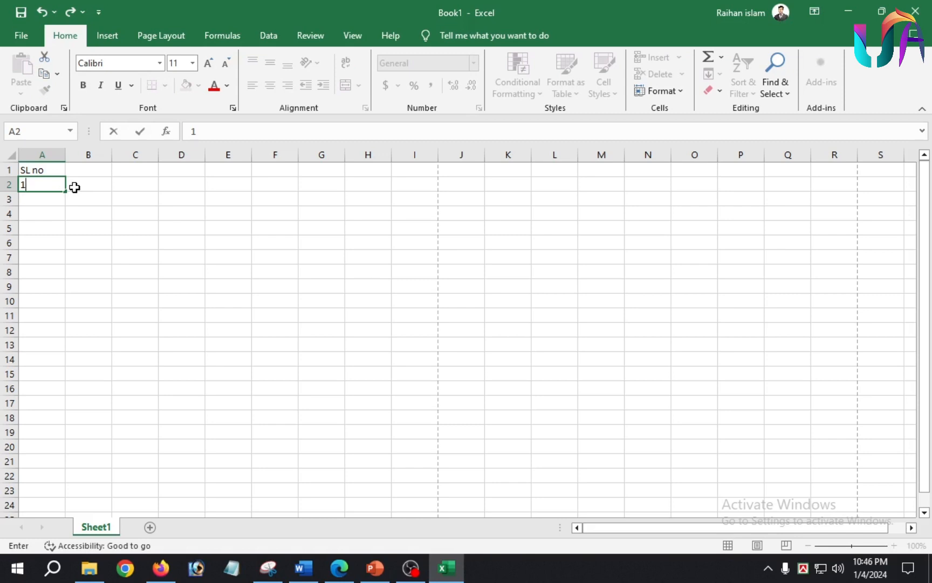
key("Return")
type("2")
key("Return")
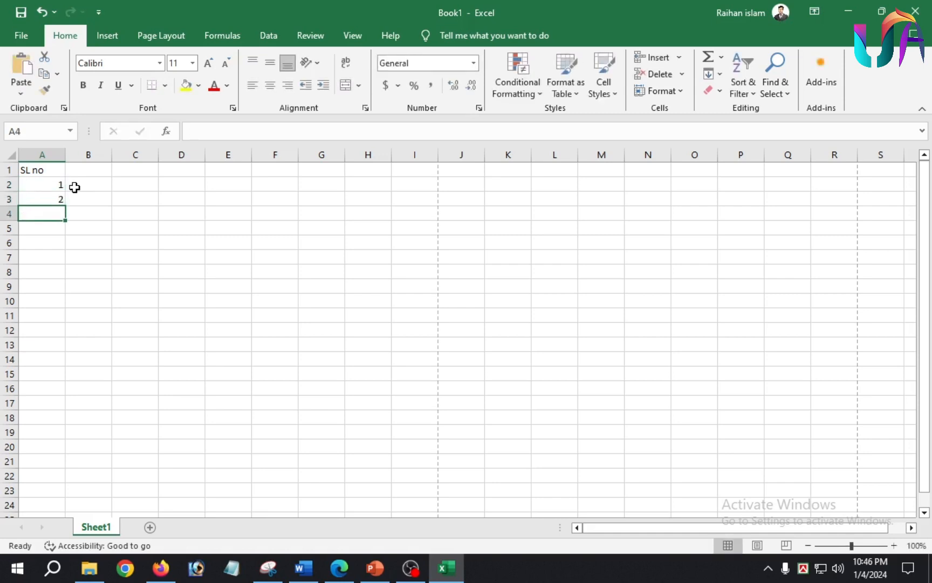
type("3")
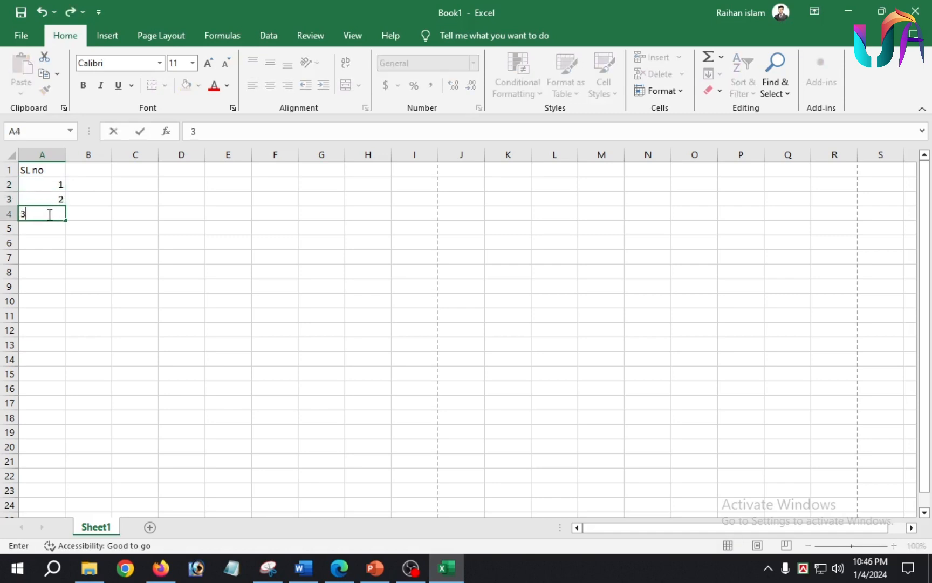
Extend the number series in A2:A4 down column A to 23 in cell A24.
left_click(37, 181)
left_click_drag(38, 181, 54, 213)
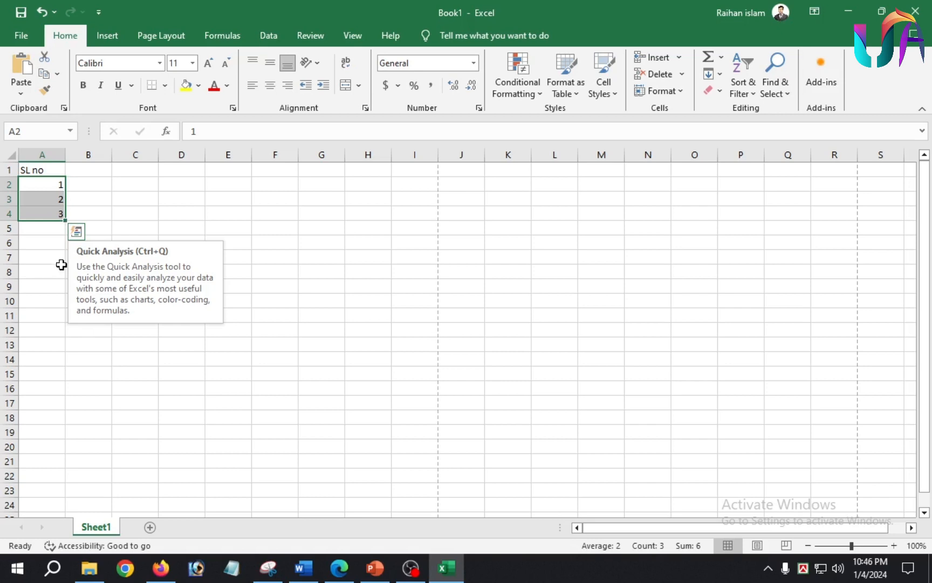
left_click_drag(66, 220, 62, 507)
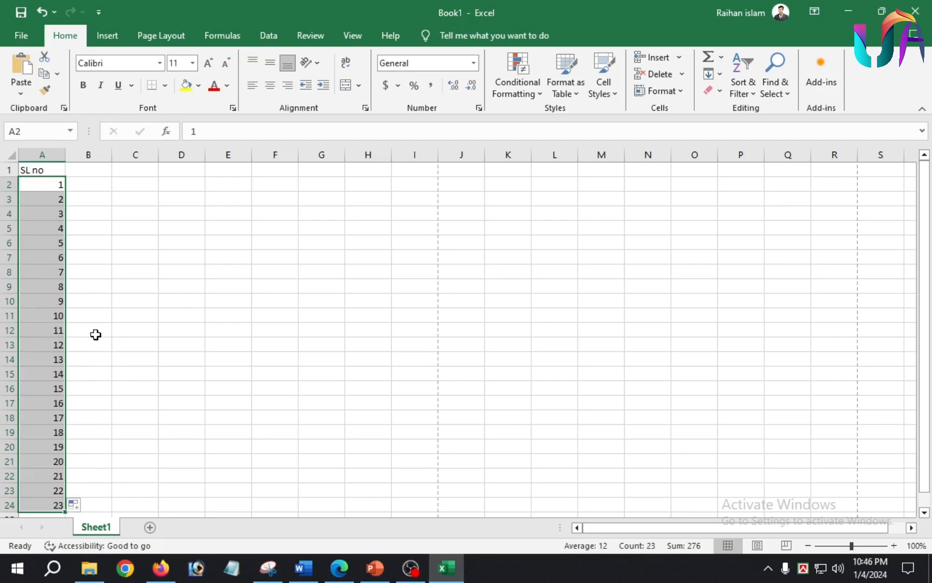
Enter the column heading "students of name" in cell B1.
left_click(93, 171)
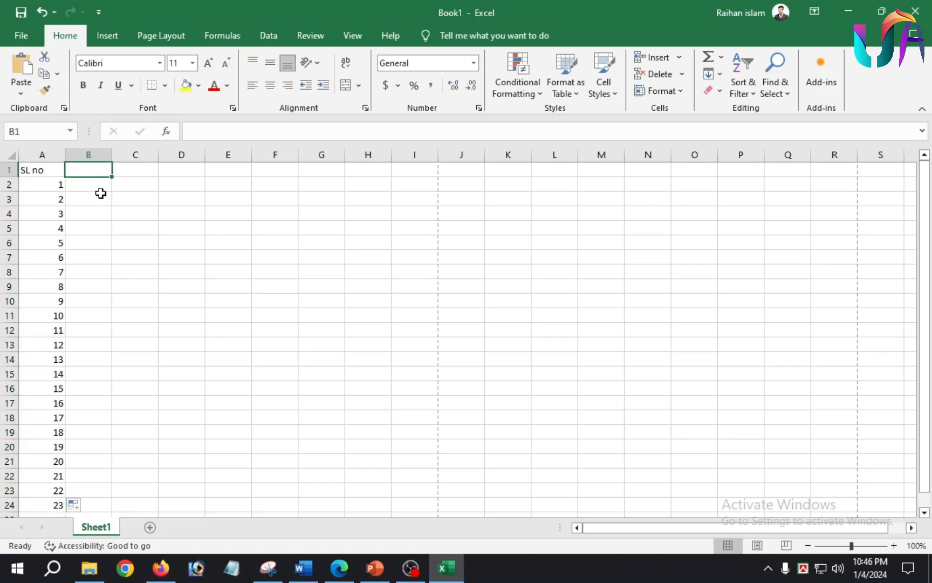
type("students")
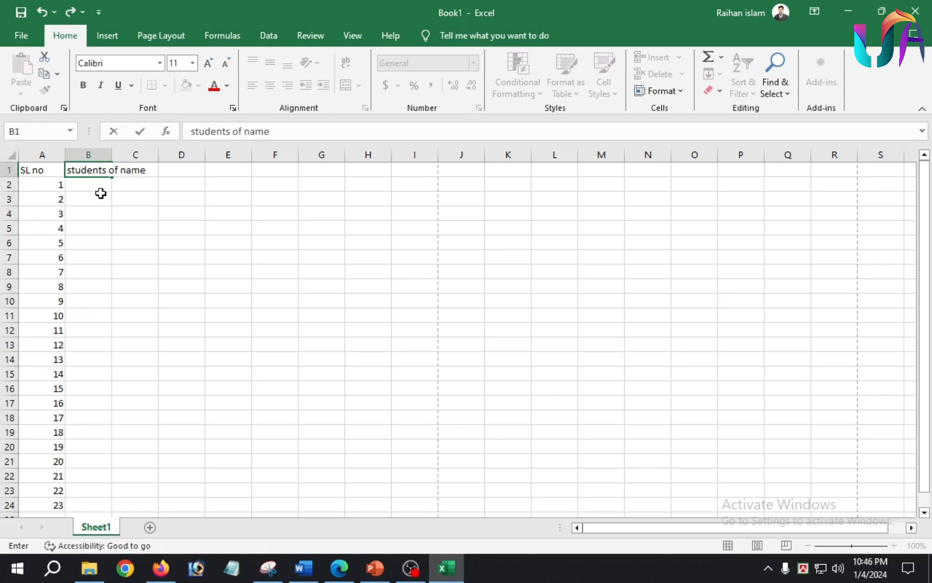
type("of name")
left_click(142, 185)
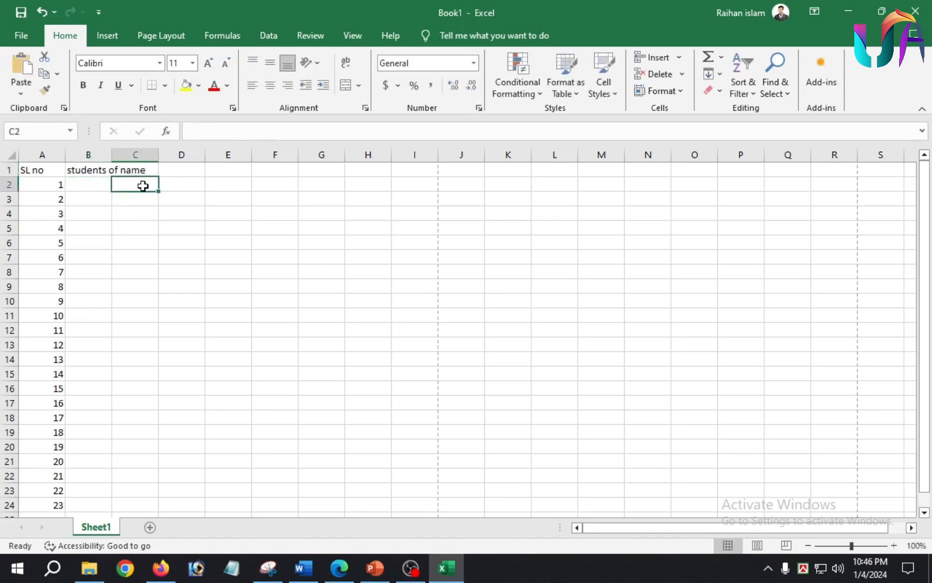
Compare cells B1 and C1 to examine which cell holds the heading text that runs across both.
left_click(129, 168)
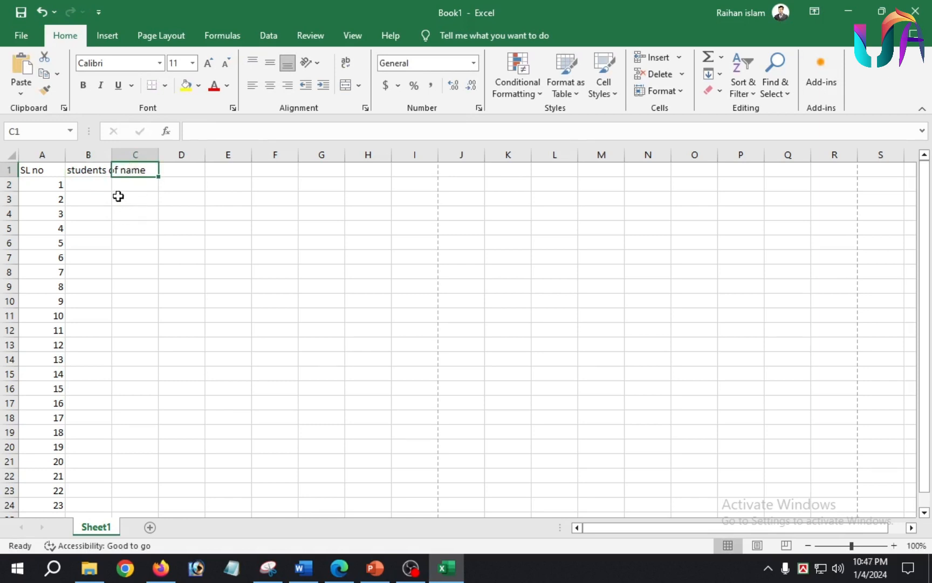
left_click(122, 185)
left_click(129, 171)
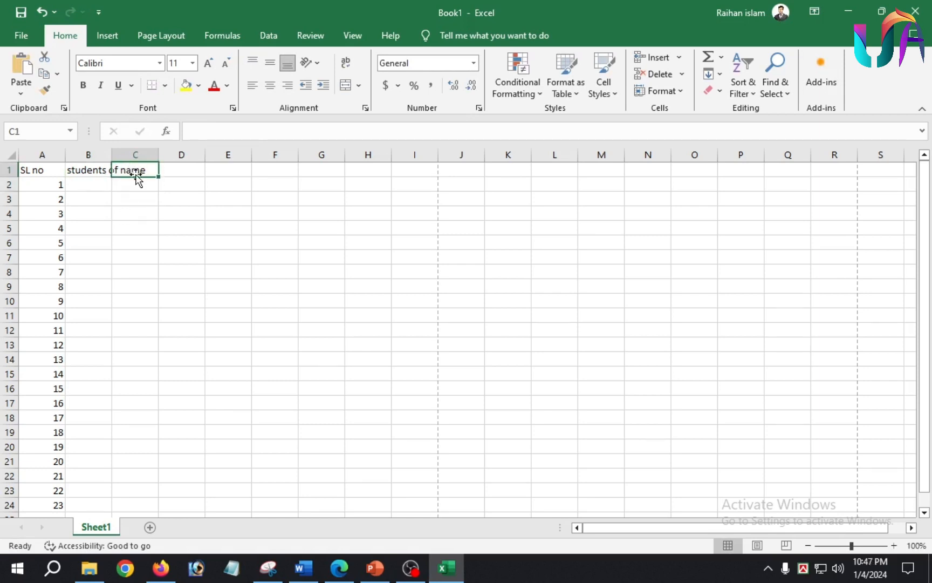
left_click(125, 200)
left_click(130, 172)
scroll(126, 189, "up", 6)
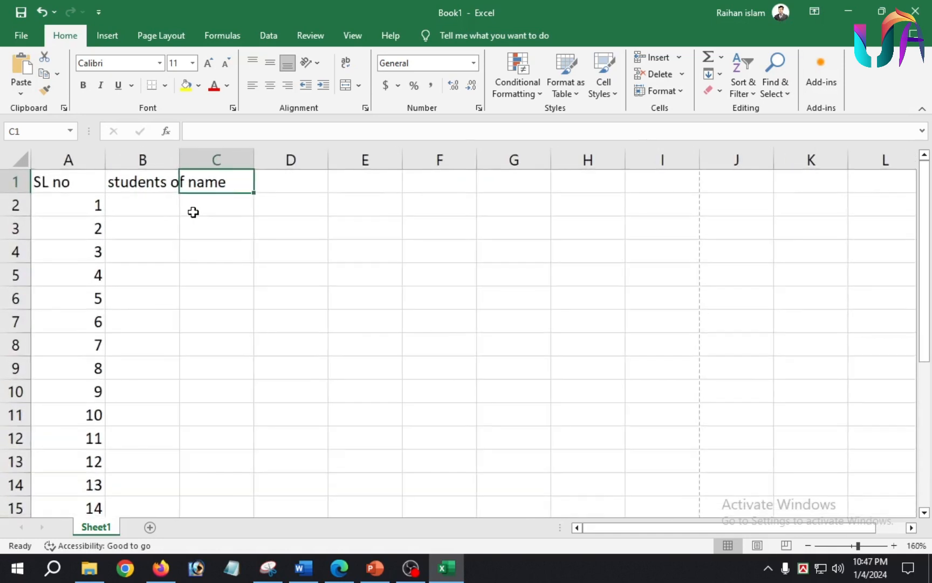
key("Left")
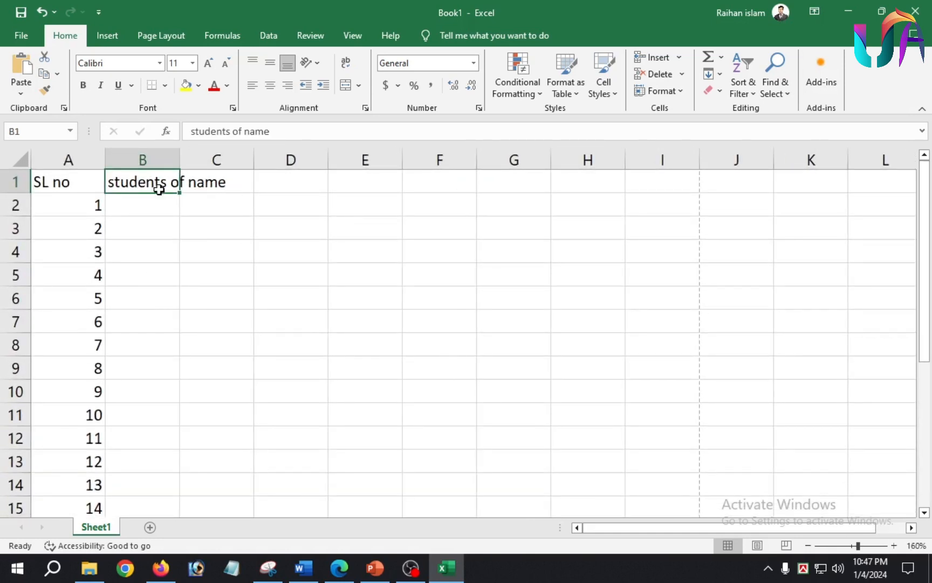
left_click(203, 183)
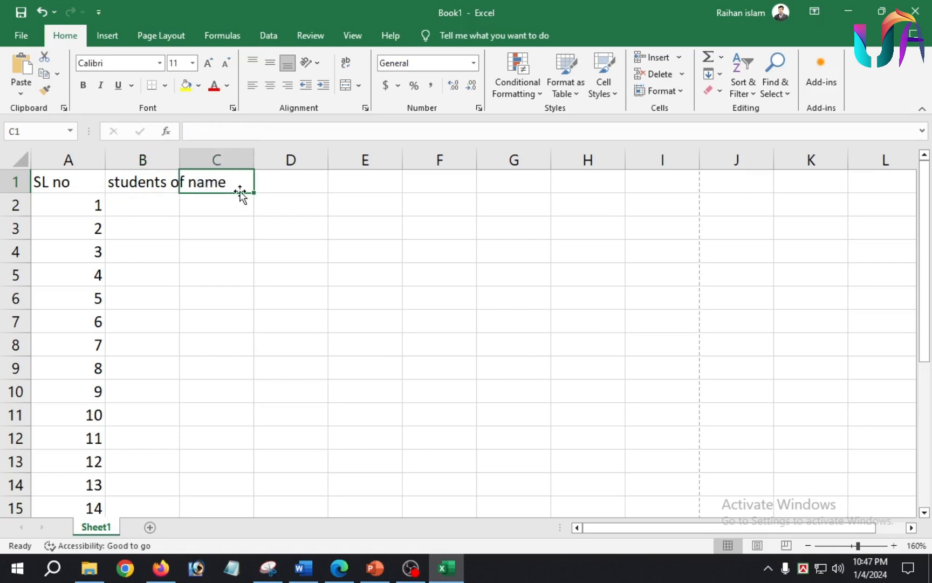
left_click(133, 182)
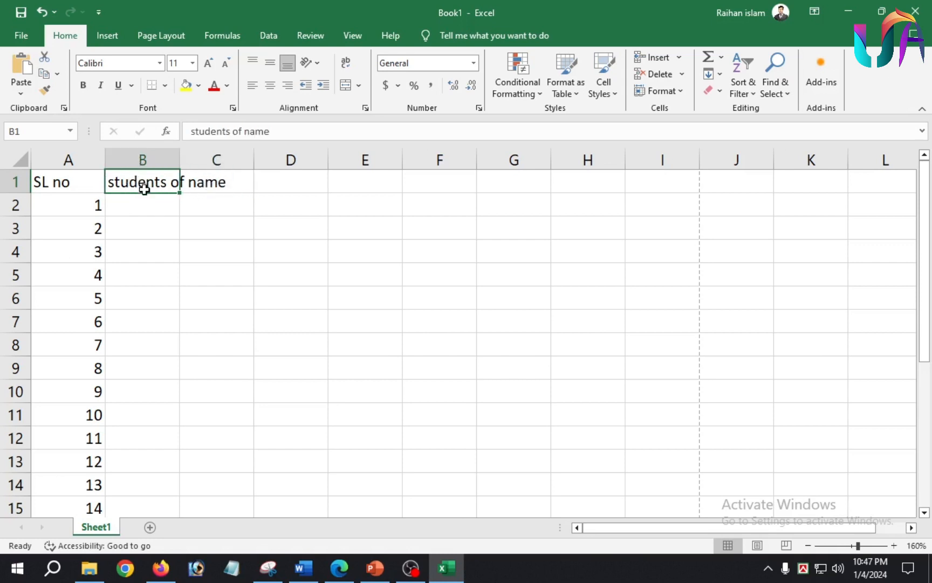
left_click(230, 183)
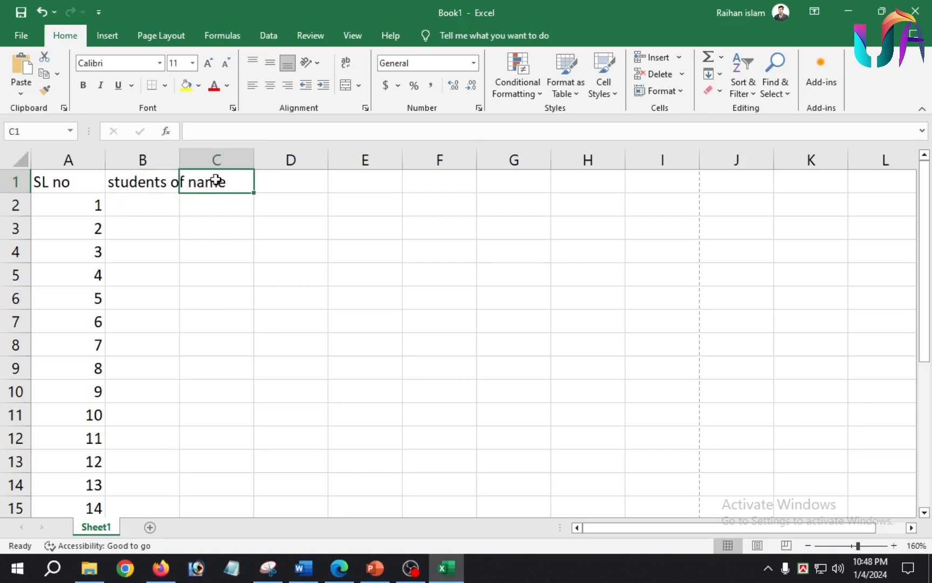
Widen column B so that the heading "students of name" fits inside it.
left_click_drag(180, 159, 242, 159)
left_click(238, 159)
left_click(306, 182)
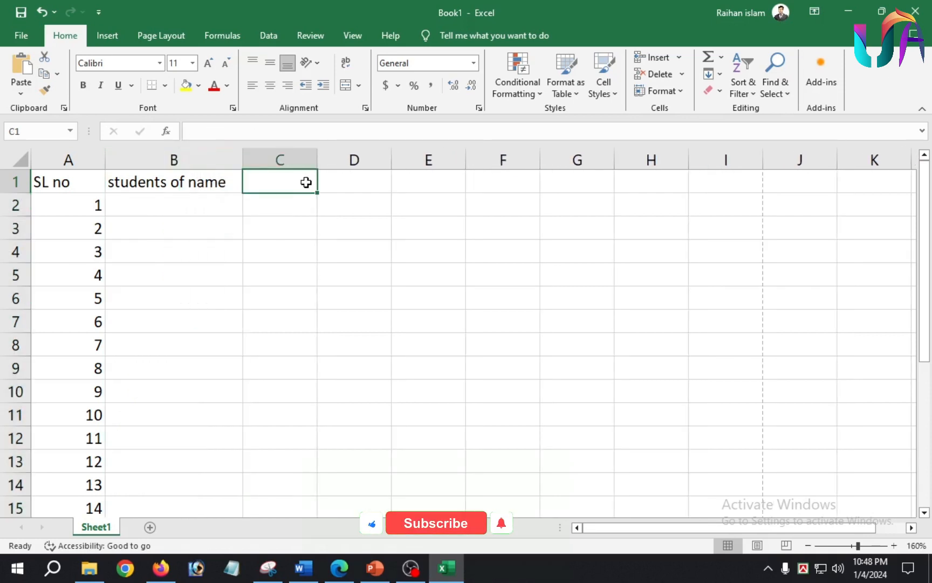
Enter the column headings MCQ, CQ and Total in cells C1, D1 and E1.
double_click(306, 182)
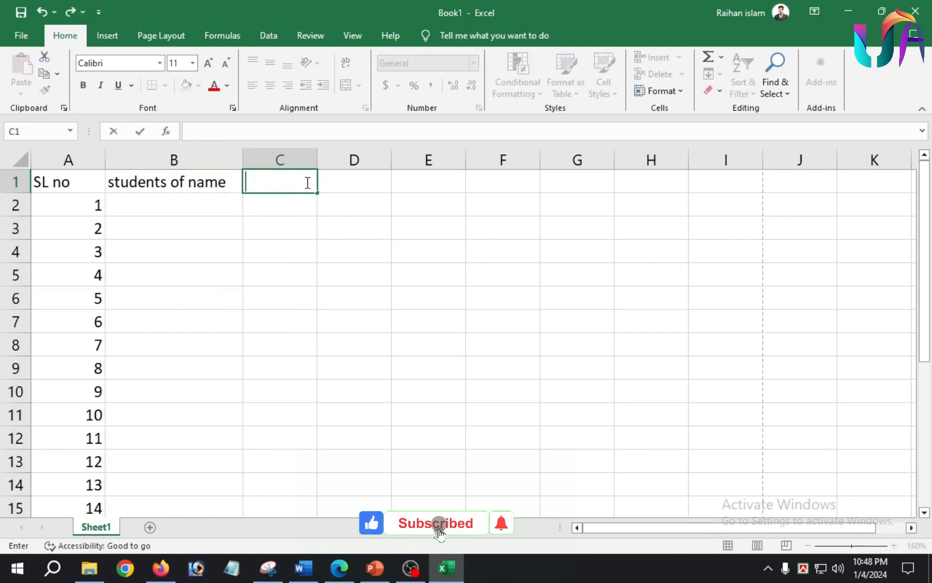
type("MCQ")
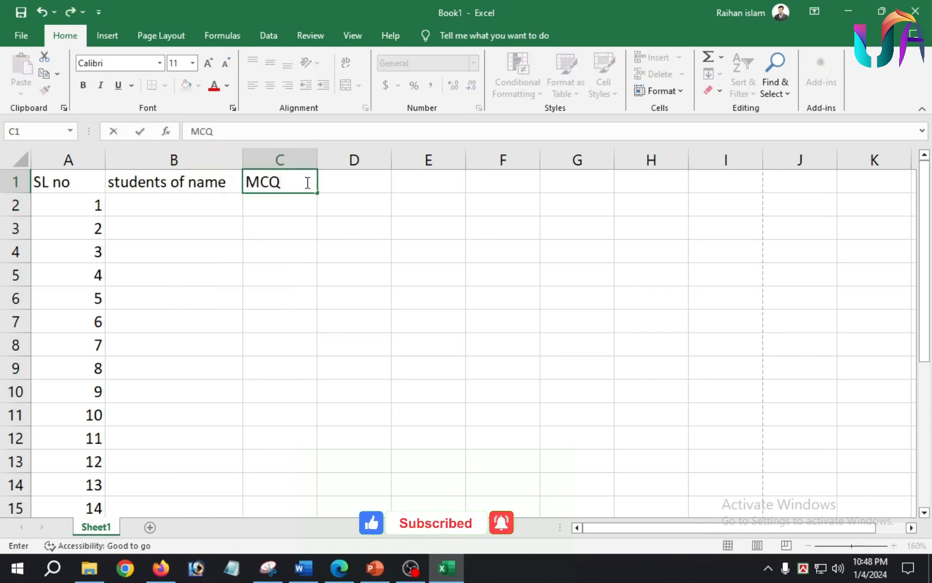
left_click(364, 183)
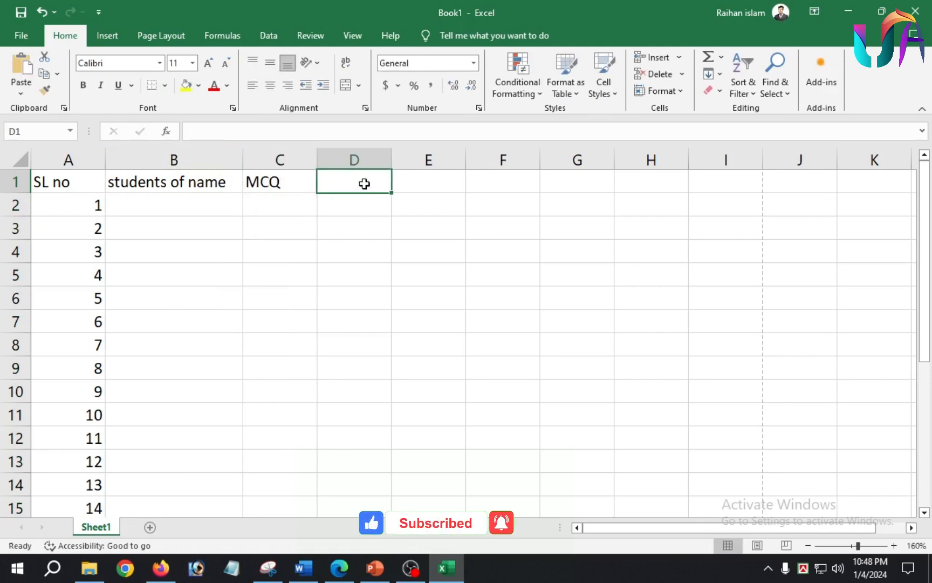
type("cQ")
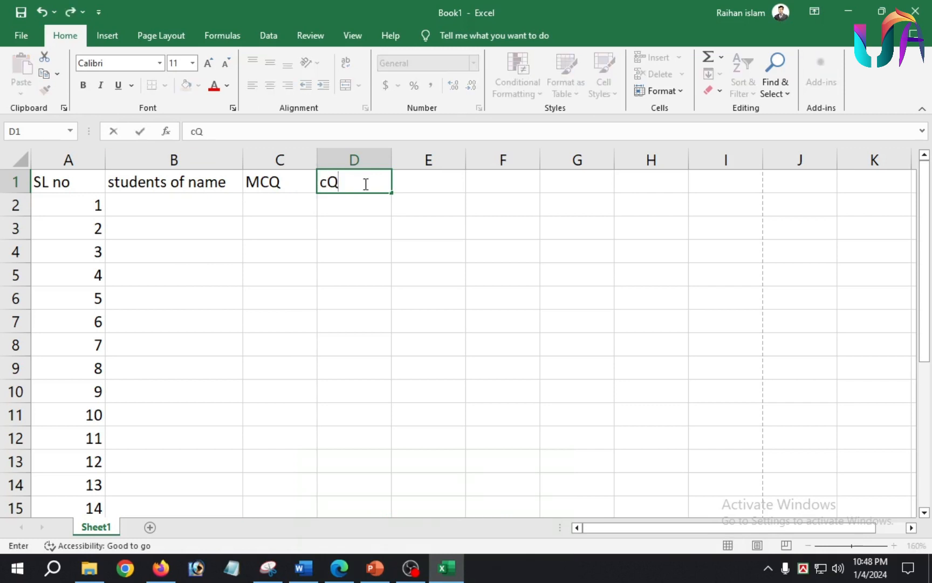
key("BackSpace")
key("BackSpace")
type("CQ")
left_click(414, 177)
type("Tot")
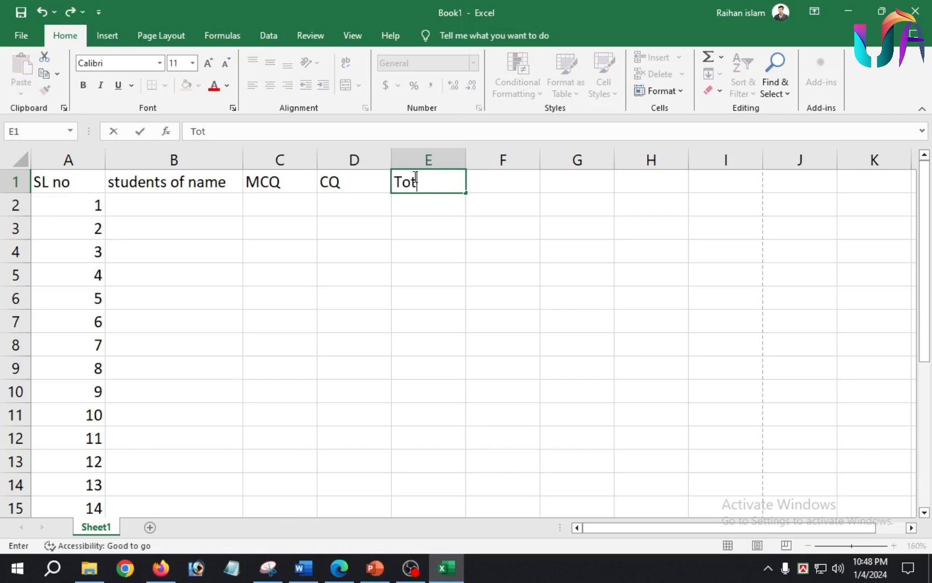
type("al")
Enter four student names in cells B2 to B5, one beside each of the first four serial numbers.
left_click(206, 203)
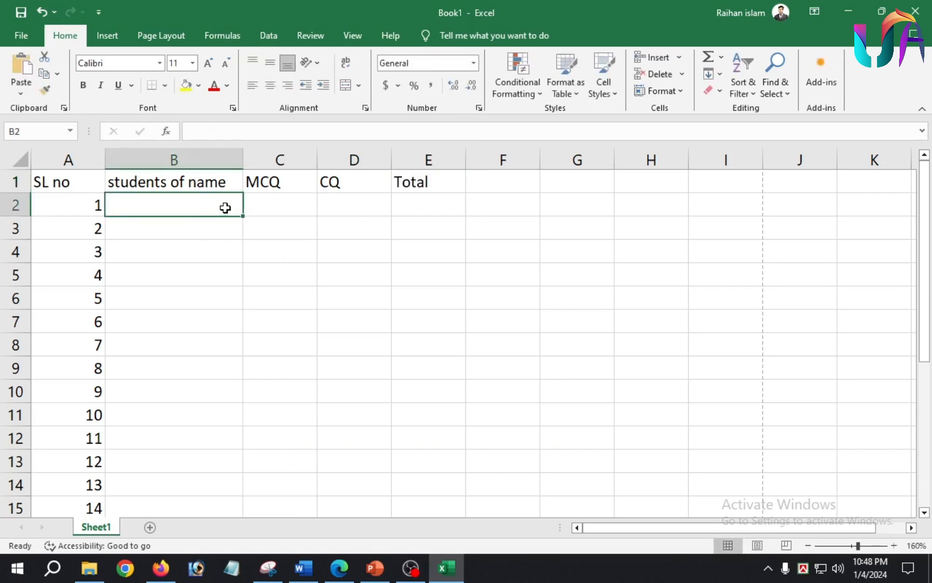
double_click(225, 207)
type("Raihan")
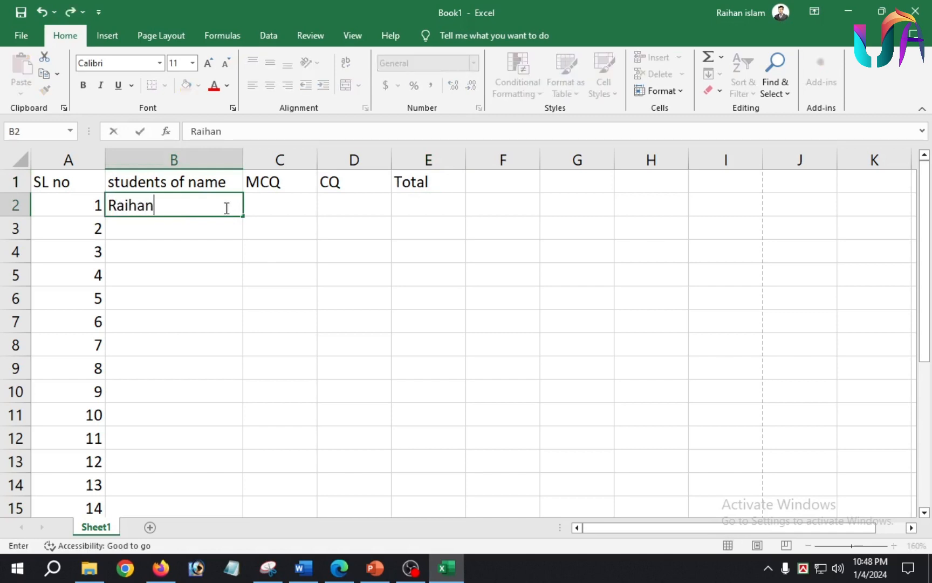
key("Return")
type("Rasel")
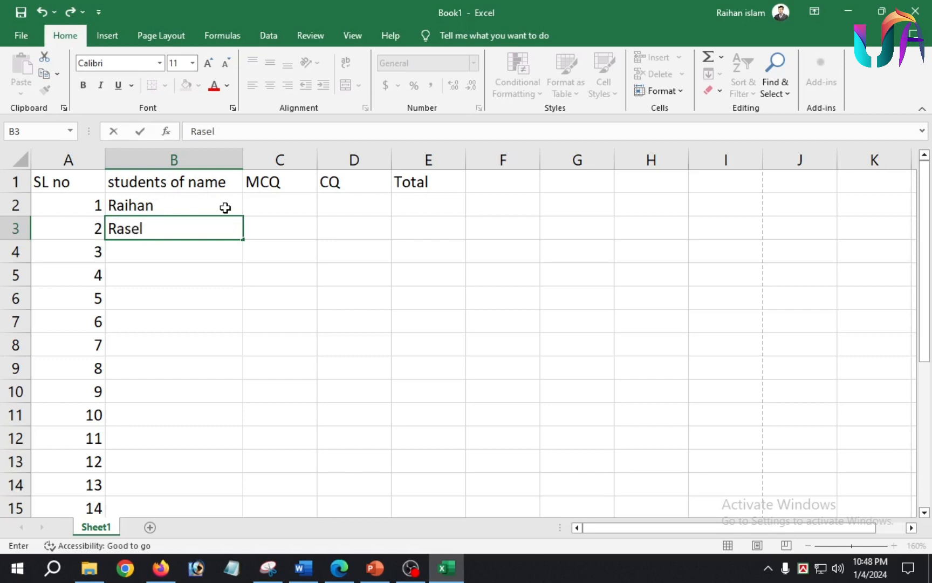
key("Return")
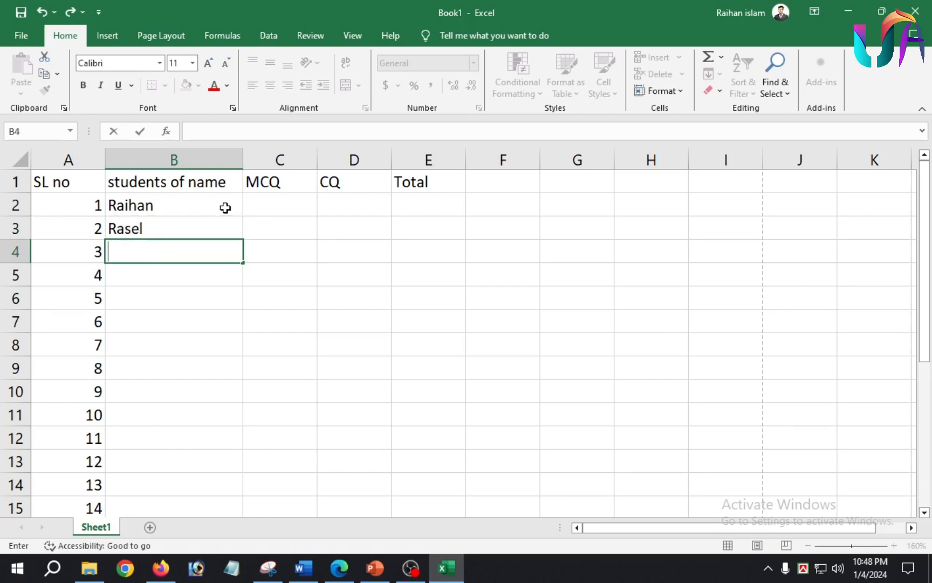
type("sadiya")
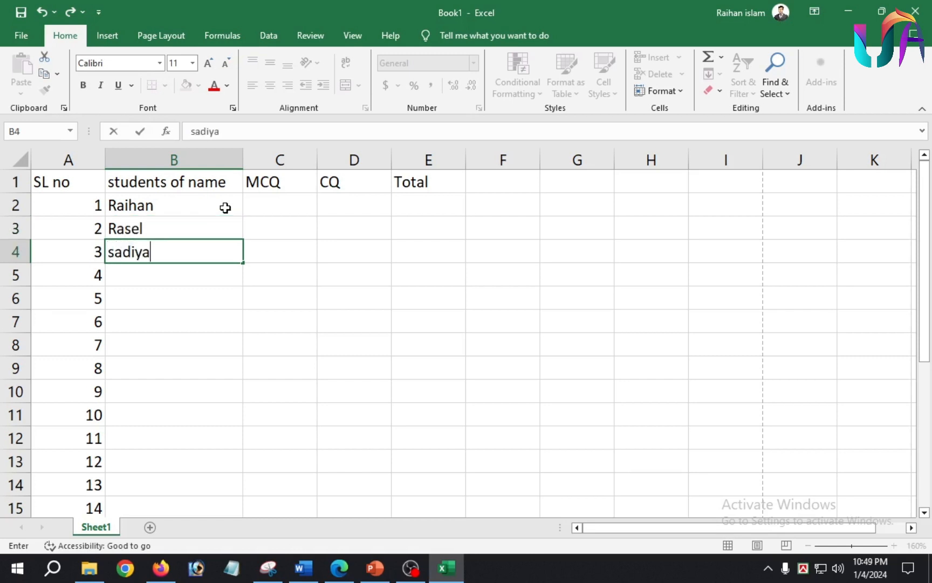
key("Return")
type("rumi")
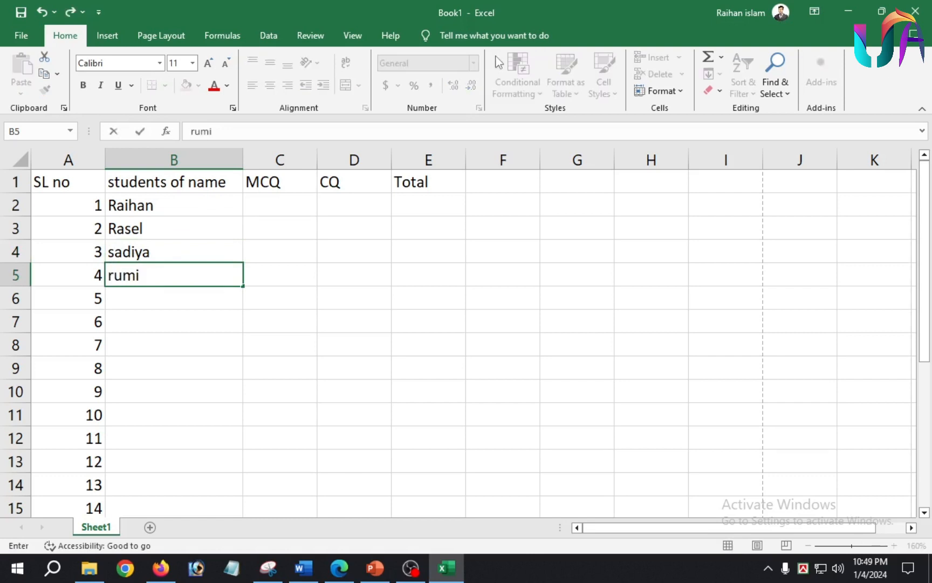
key("Tab")
left_click(146, 225)
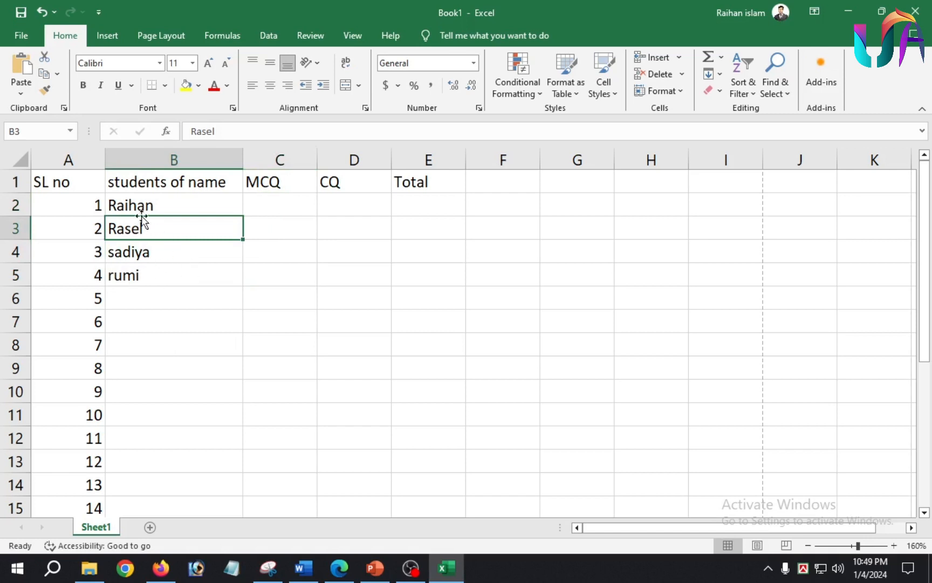
left_click(171, 251)
left_click(150, 212)
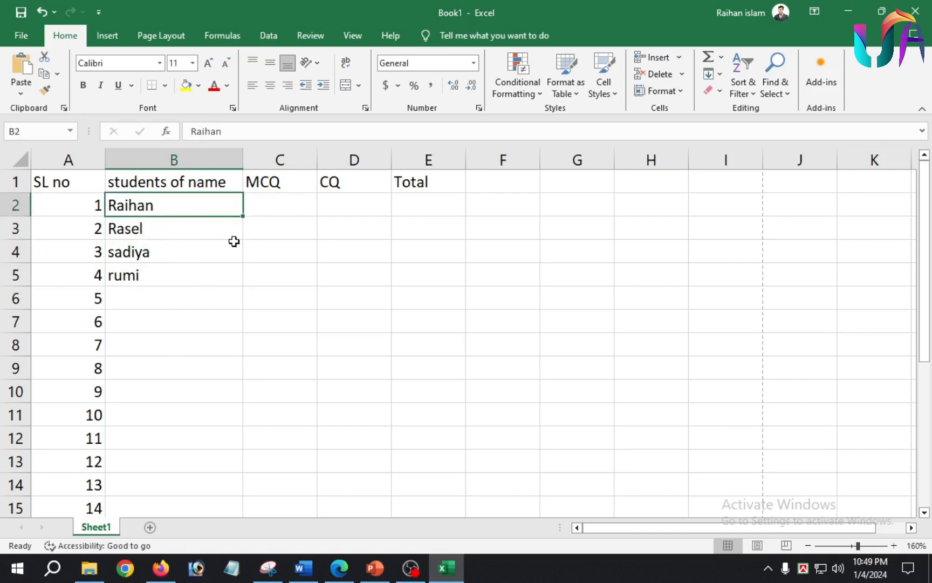
left_click(214, 272)
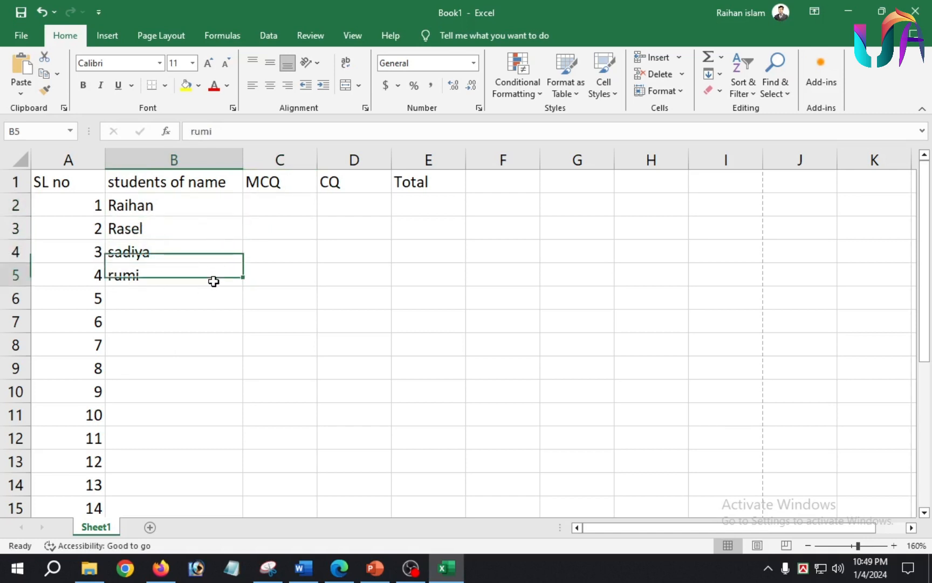
Fill the student names from B2:B5 down column B to cell B15, and undo that fill.
left_click_drag(119, 204, 163, 274)
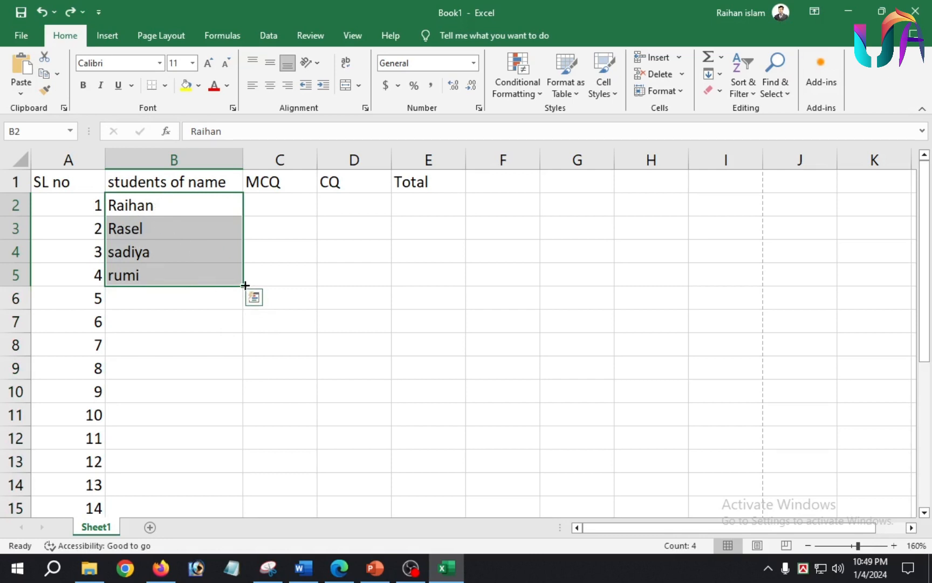
left_click_drag(245, 285, 225, 514)
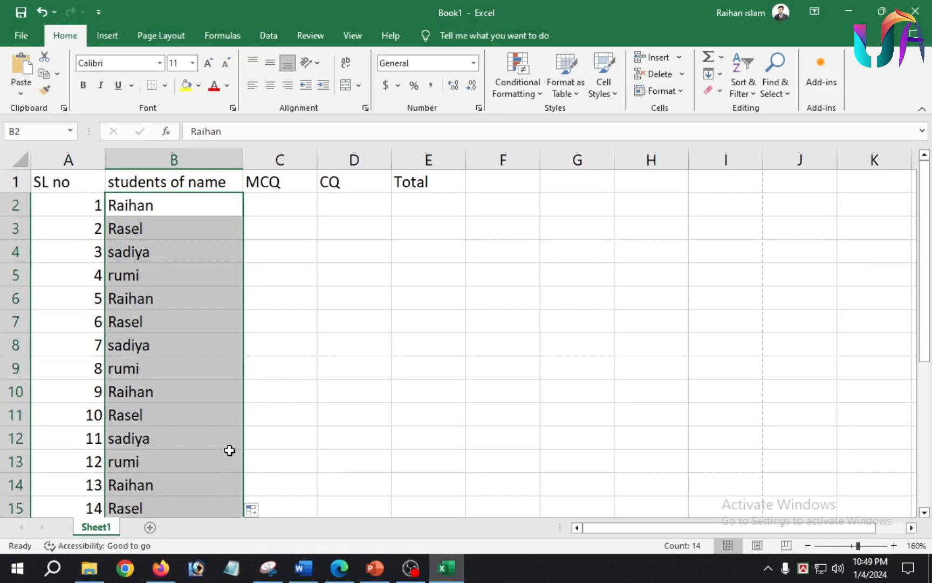
key("ctrl+z")
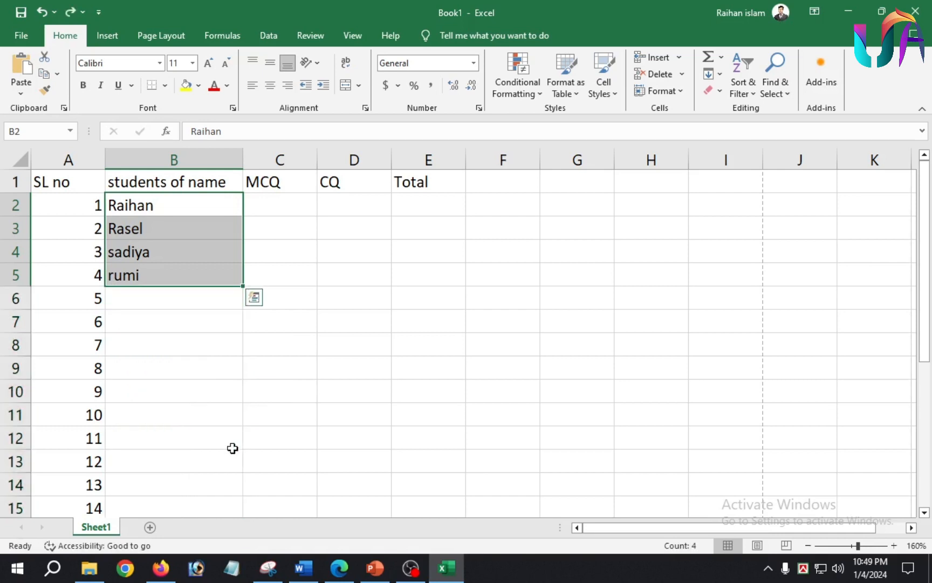
Enter the marks for the first two students: MCQ 20 and CQ 30 in row 2, MCQ 14 and CQ 25 in row 3.
left_click(278, 209)
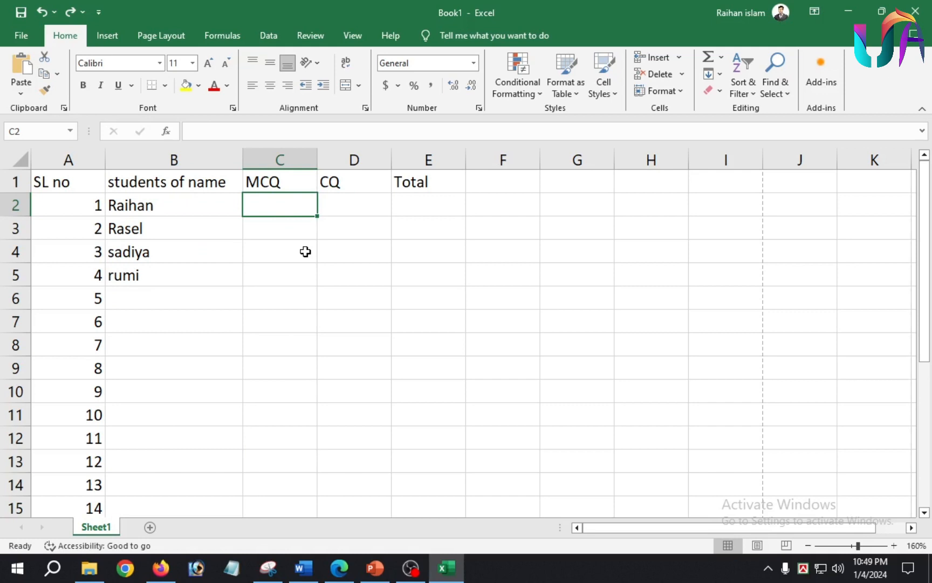
type("20")
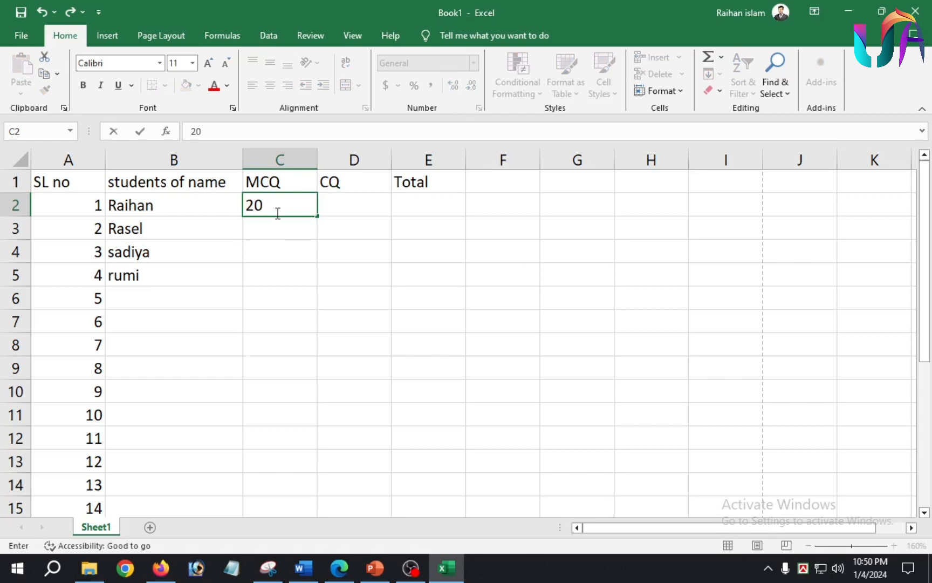
left_click(345, 205)
type("30")
left_click(308, 225)
type("14")
left_click(346, 229)
type("25")
Enter the marks for the next two students: MCQ 24 and CQ 25 in row 4, MCQ 15 and CQ 35 in row 5.
left_click(282, 254)
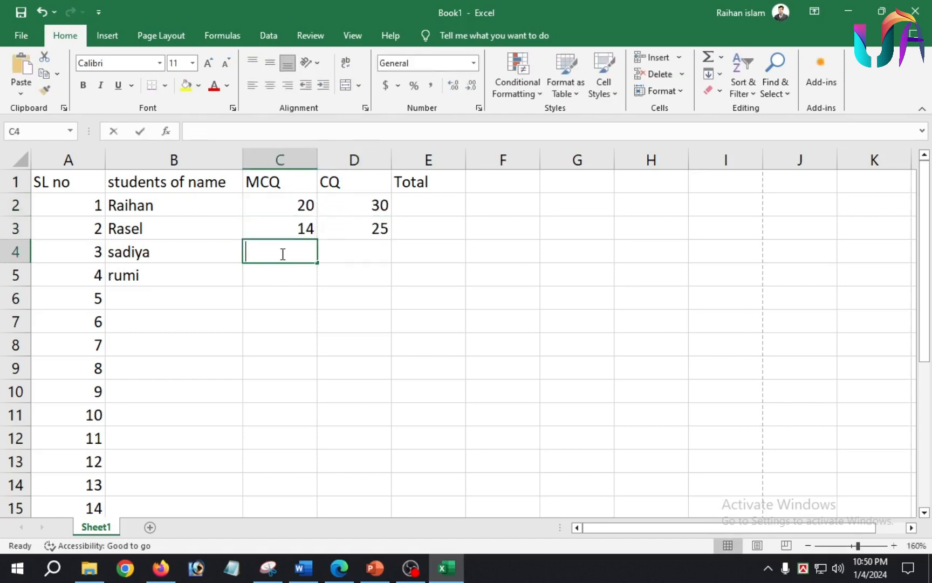
type("24")
left_click(354, 251)
type("25")
left_click(283, 274)
type("15")
left_click(357, 276)
type("35")
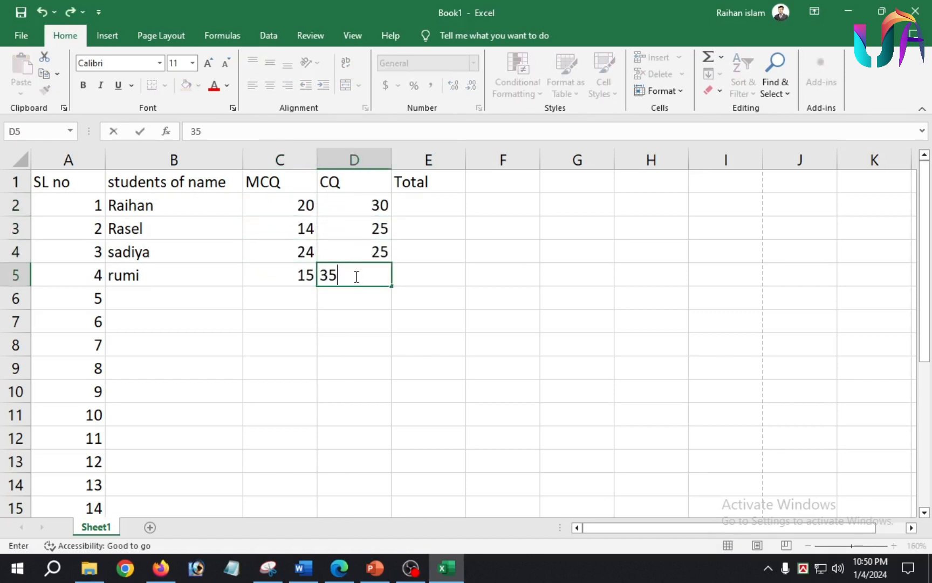
left_click(428, 205)
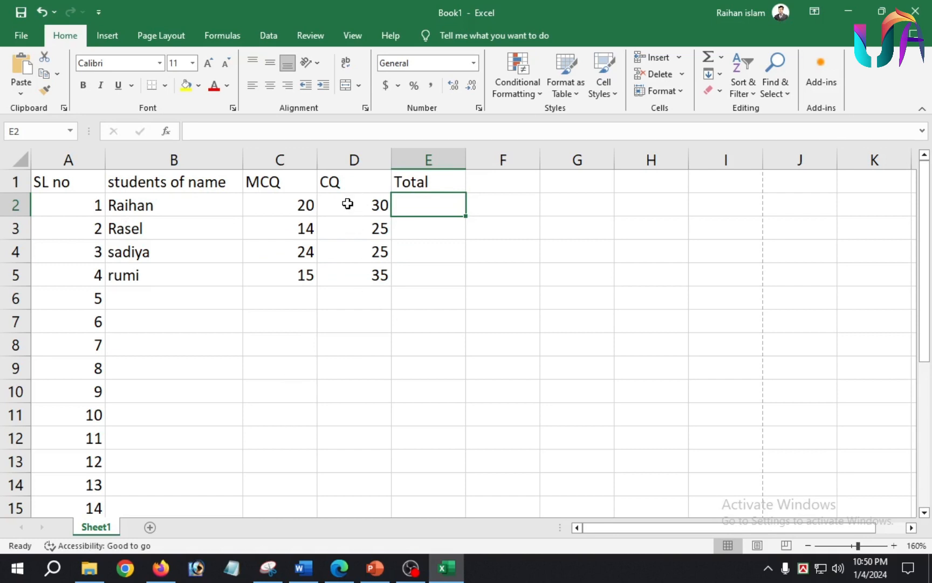
left_click_drag(265, 200, 379, 272)
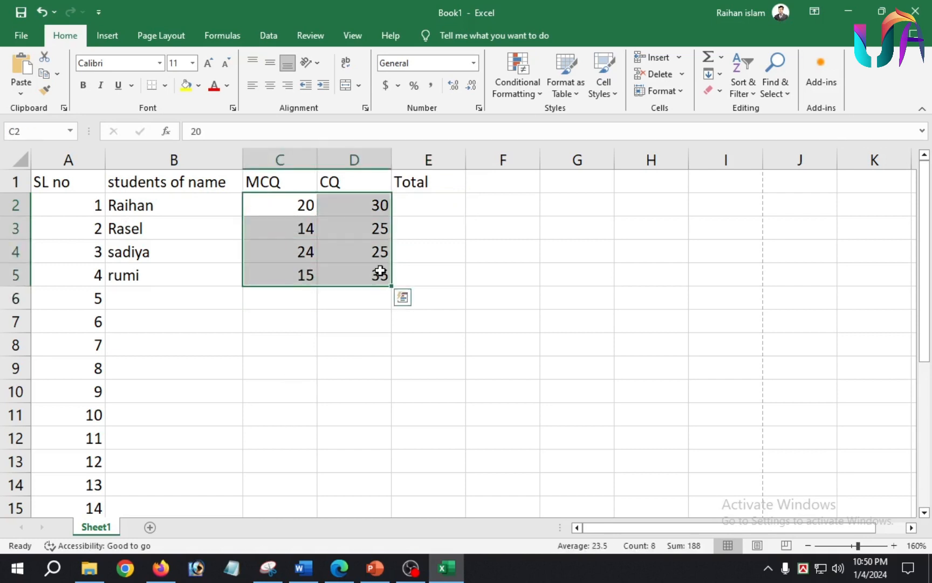
left_click(439, 205)
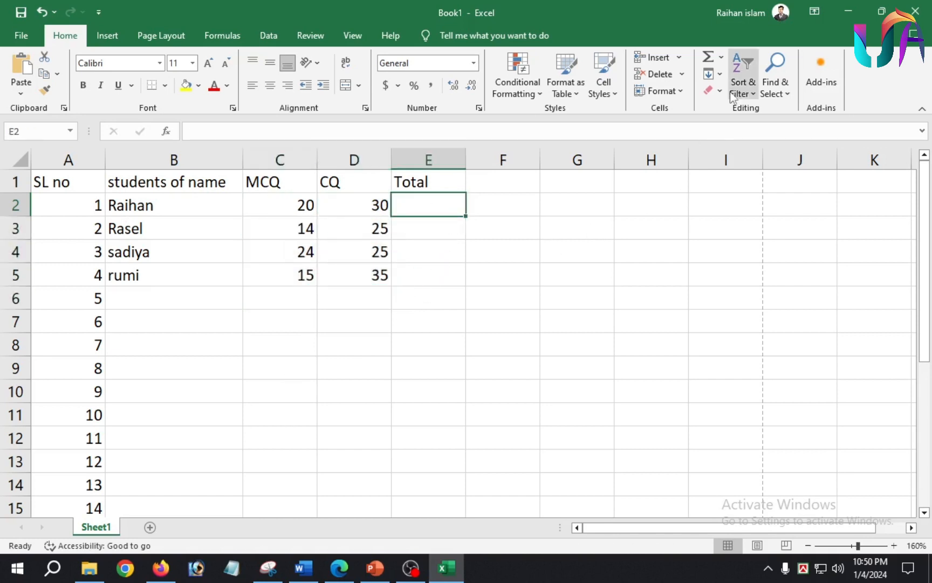
left_click(722, 57)
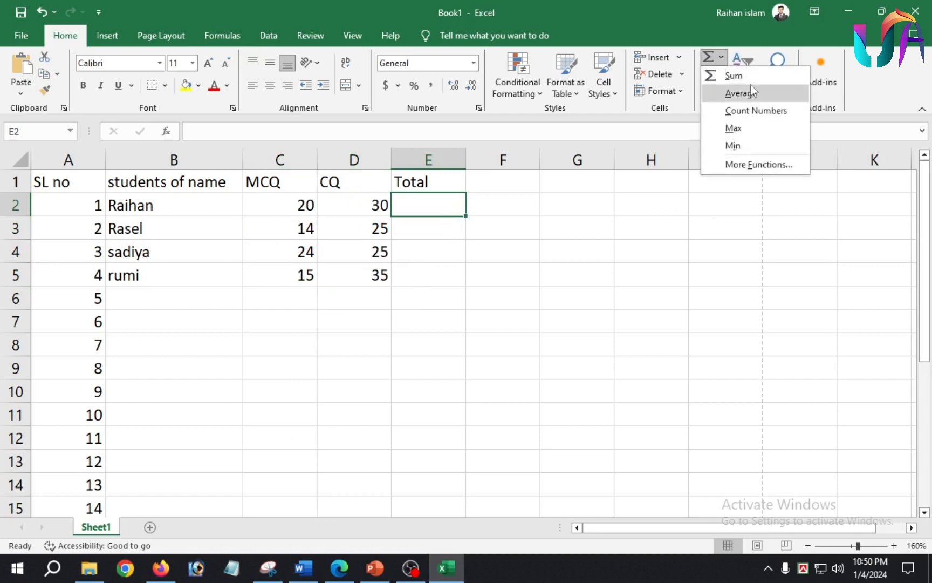
left_click(292, 199)
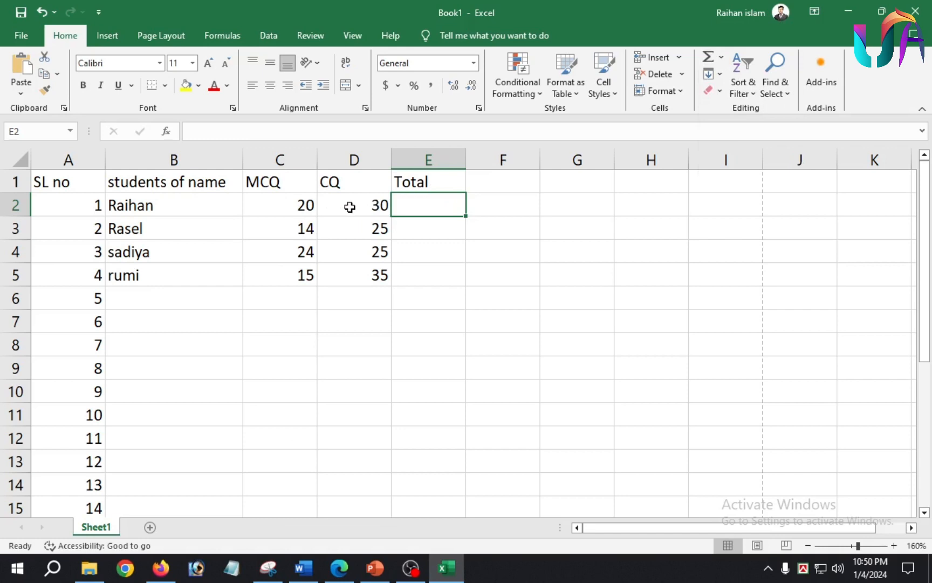
Add up the MCQ and CQ marks of rows 2 and 3 with AutoSum, giving the totals in E2 and E3.
left_click_drag(304, 204, 362, 209)
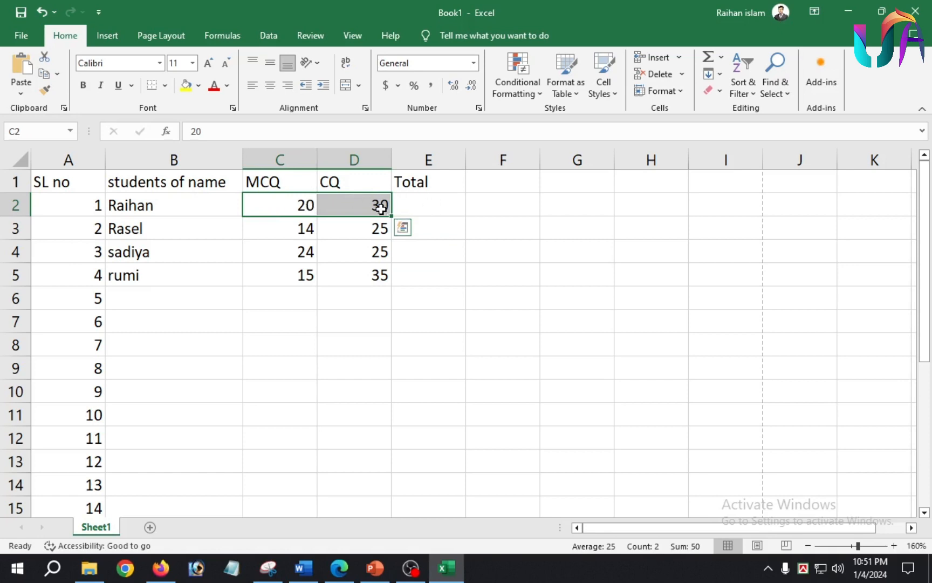
left_click(709, 57)
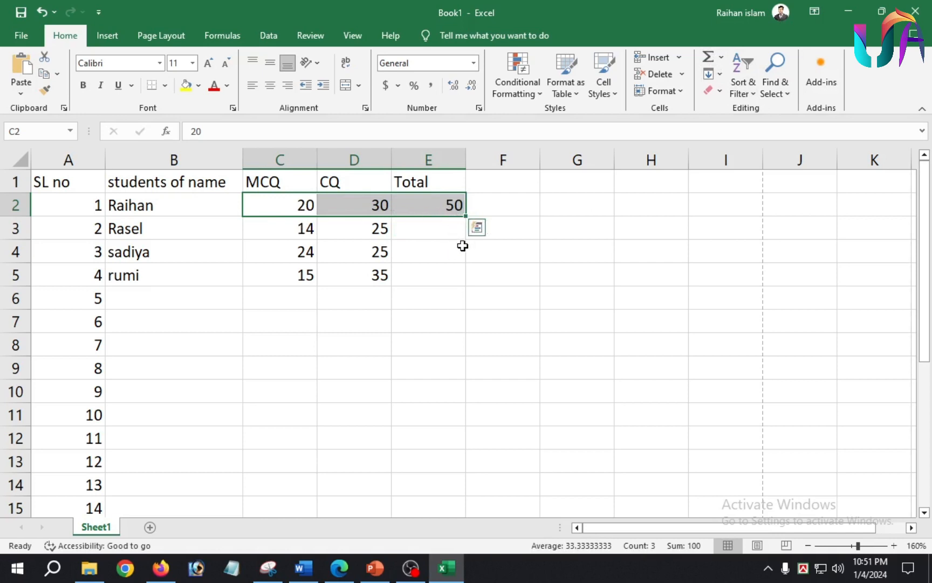
left_click_drag(284, 229, 358, 234)
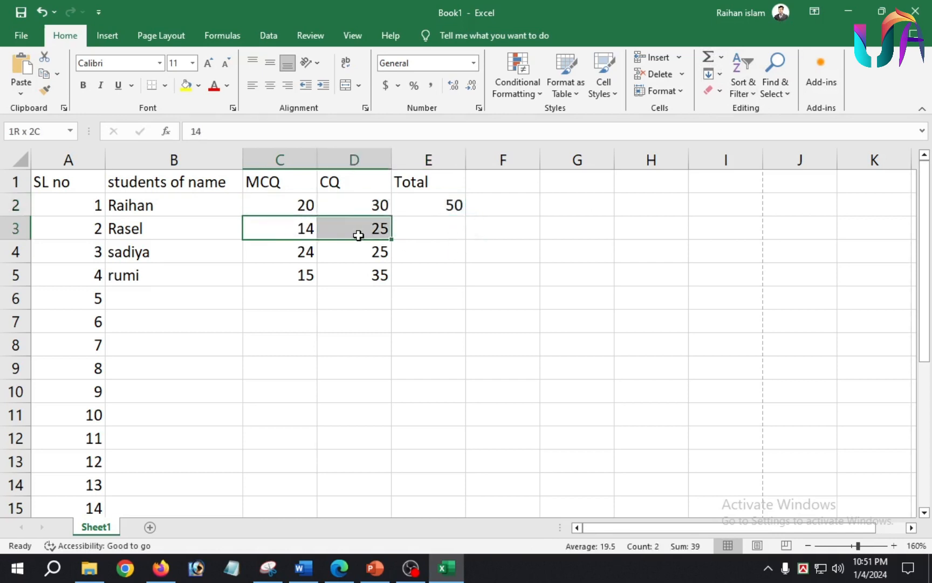
left_click(709, 58)
Calculate the average of the MCQ and CQ marks in C4:D4 with the result in E4.
left_click_drag(273, 248, 384, 252)
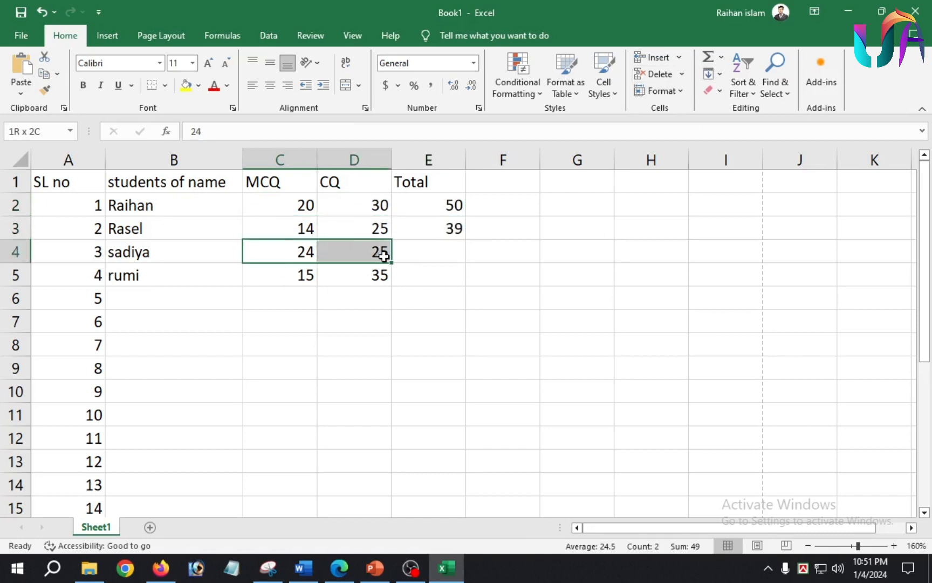
left_click(721, 61)
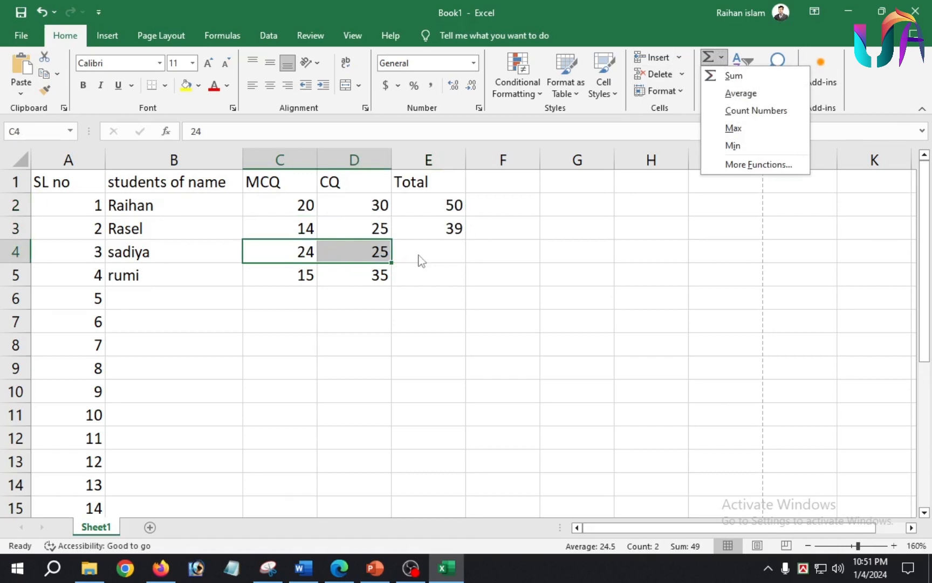
left_click(740, 93)
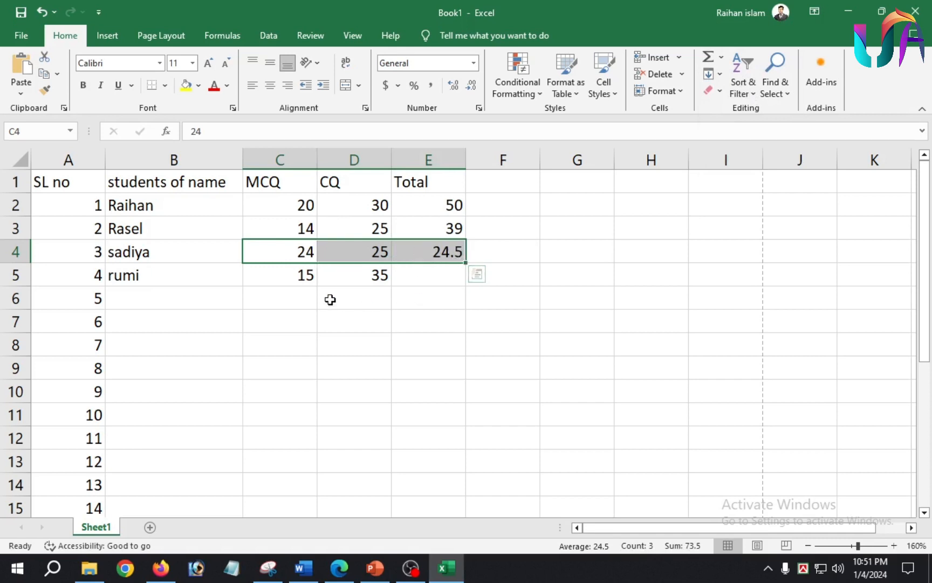
Find the highest of the MCQ and CQ marks in C5:D5 with the Max function, with the result in E5.
left_click_drag(289, 274, 378, 276)
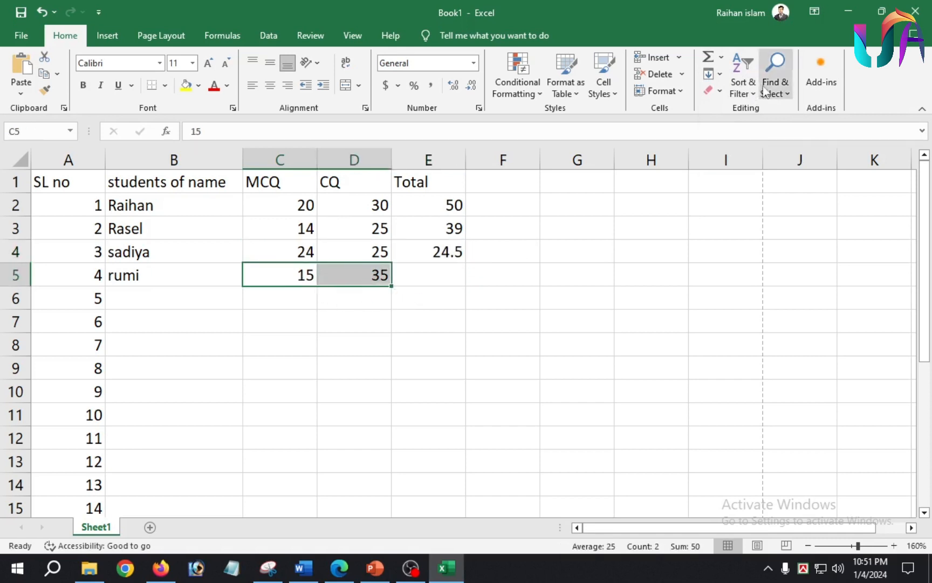
left_click(721, 57)
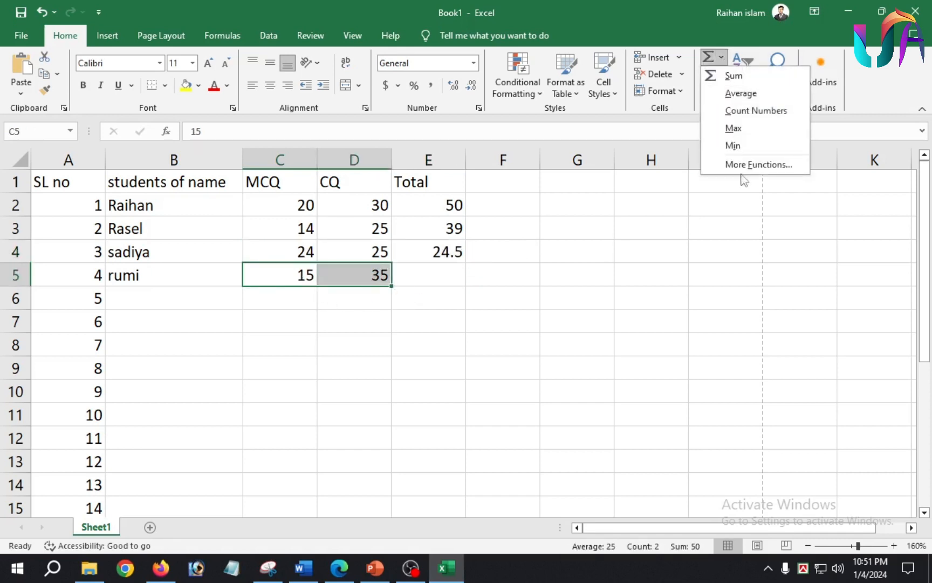
left_click(754, 127)
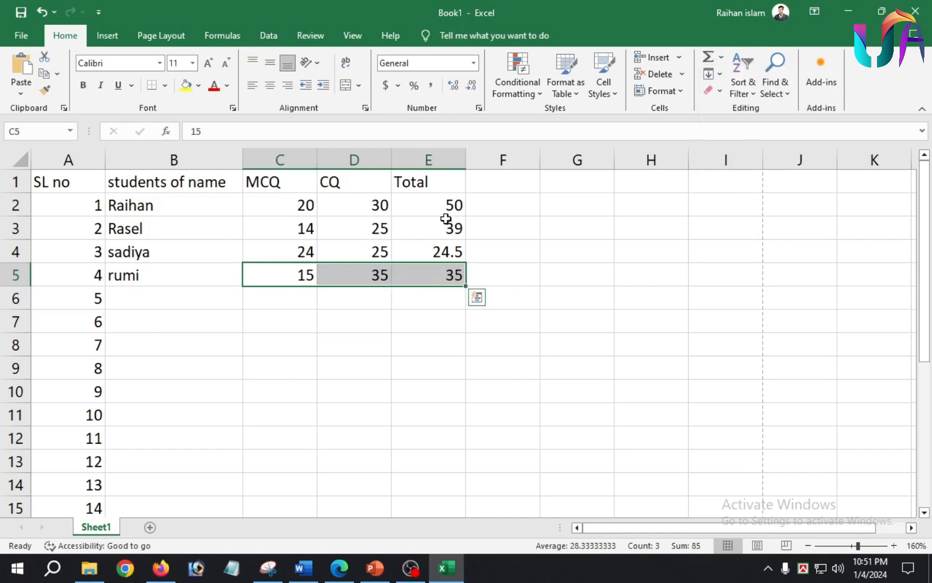
Find the lowest value of E2:E5 with the Min function in E6, and check the formulas in E5 and E6.
left_click_drag(431, 200, 451, 273)
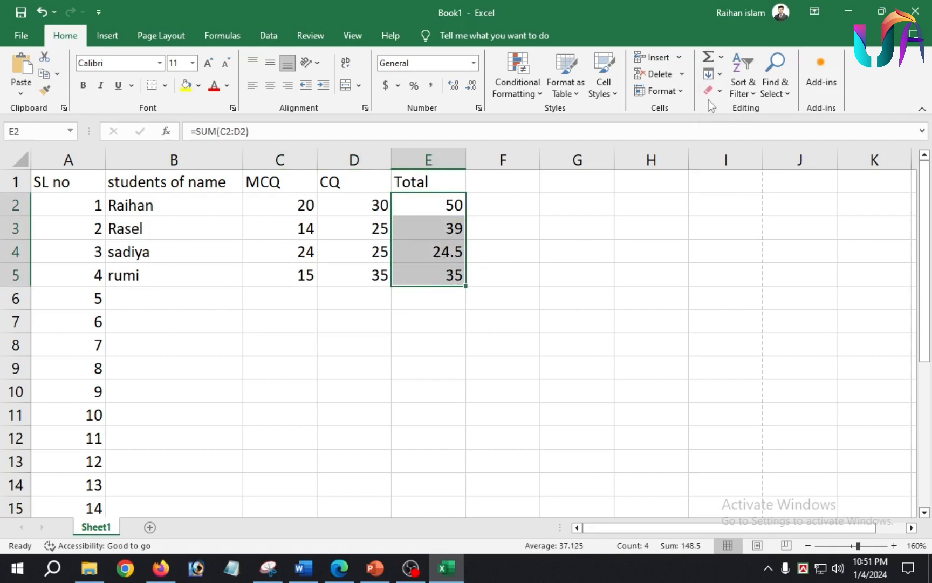
left_click(721, 57)
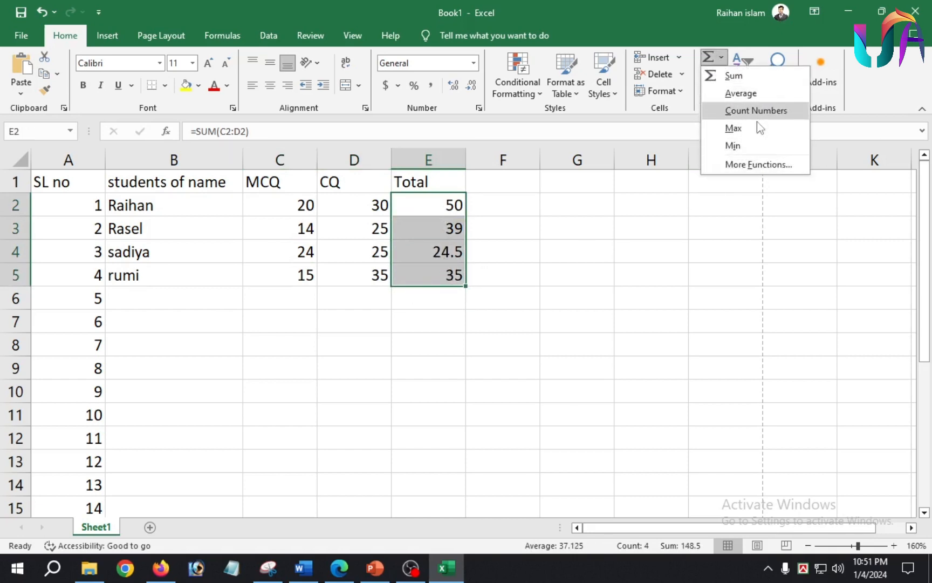
left_click(746, 147)
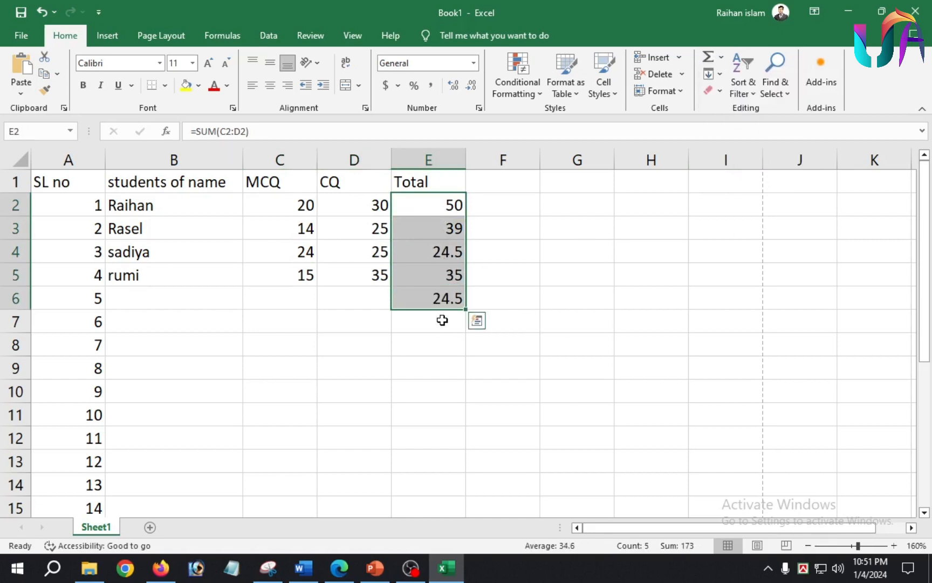
left_click(434, 280)
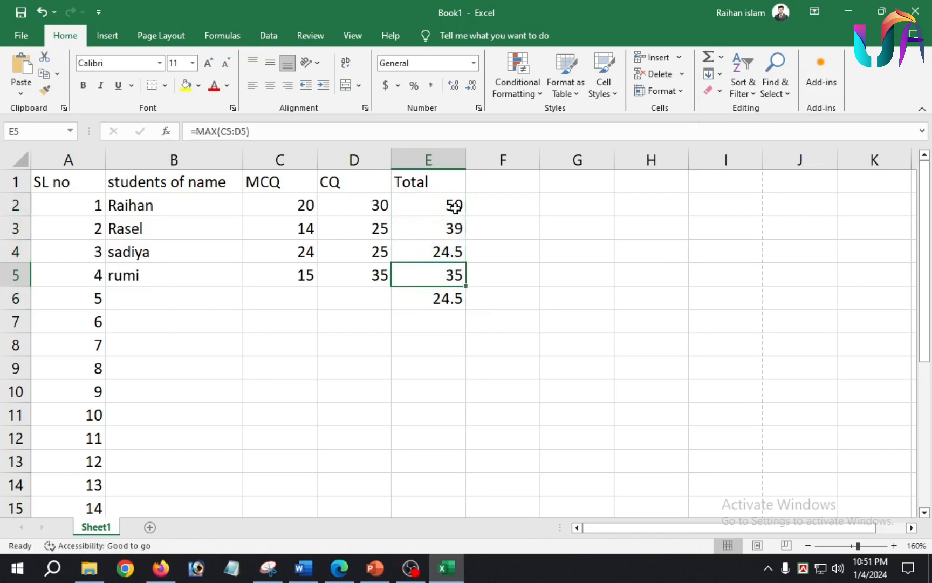
left_click(455, 305)
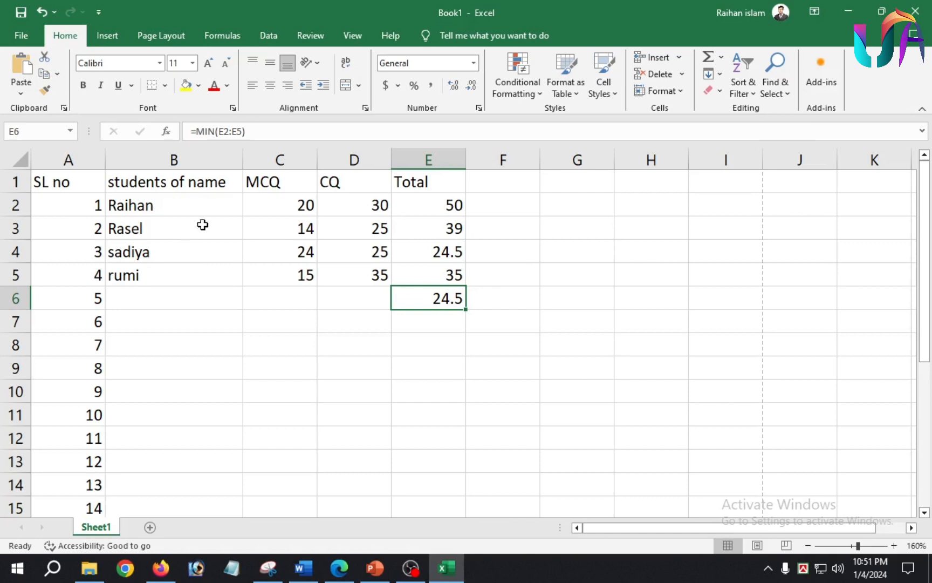
Try bold, italic and underline in turn on the header cells A1:E1, removing each one again.
left_click_drag(449, 179, 62, 183)
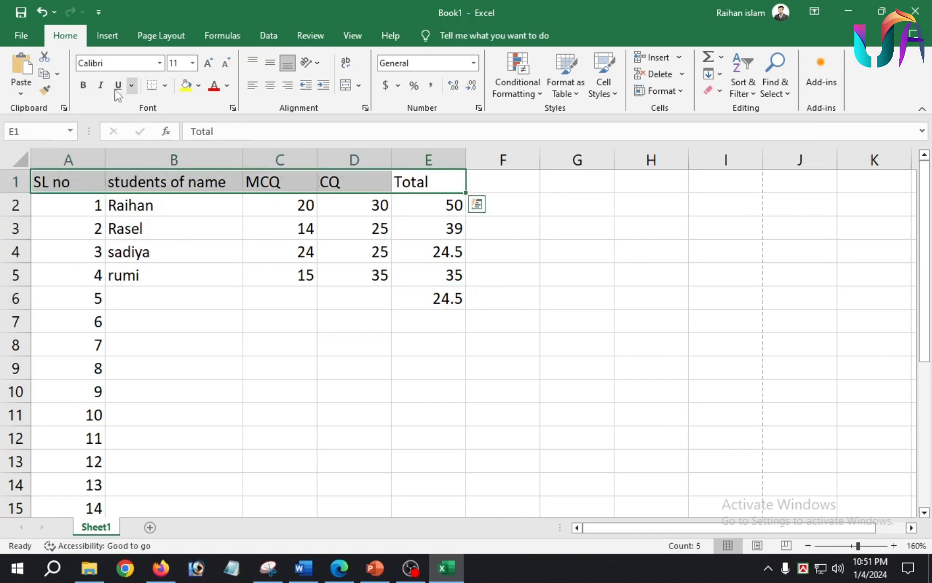
left_click(84, 87)
left_click(84, 87)
left_click(100, 87)
left_click(102, 87)
left_click(119, 88)
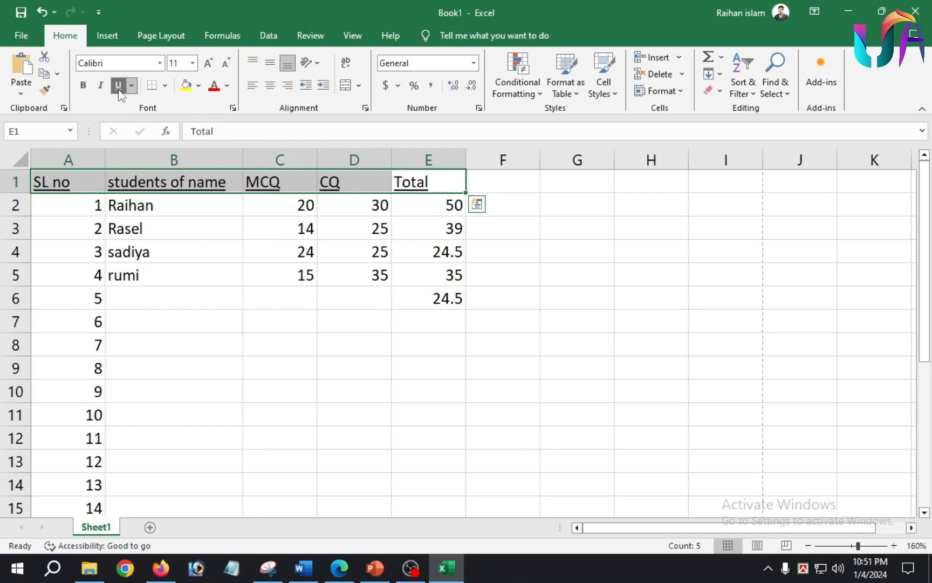
left_click(118, 86)
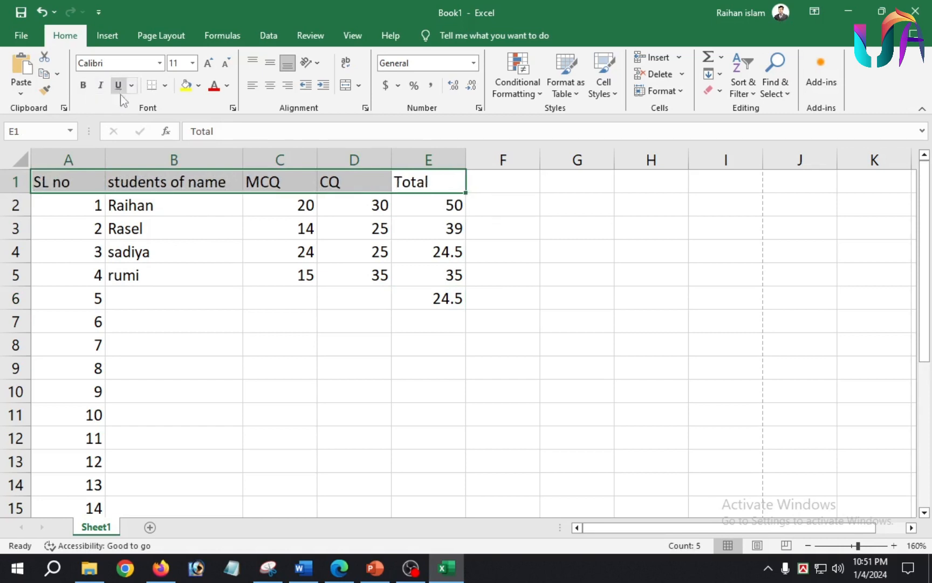
Fill the header cells A1:E1 with light blue and set their text colour to red.
left_click(164, 85)
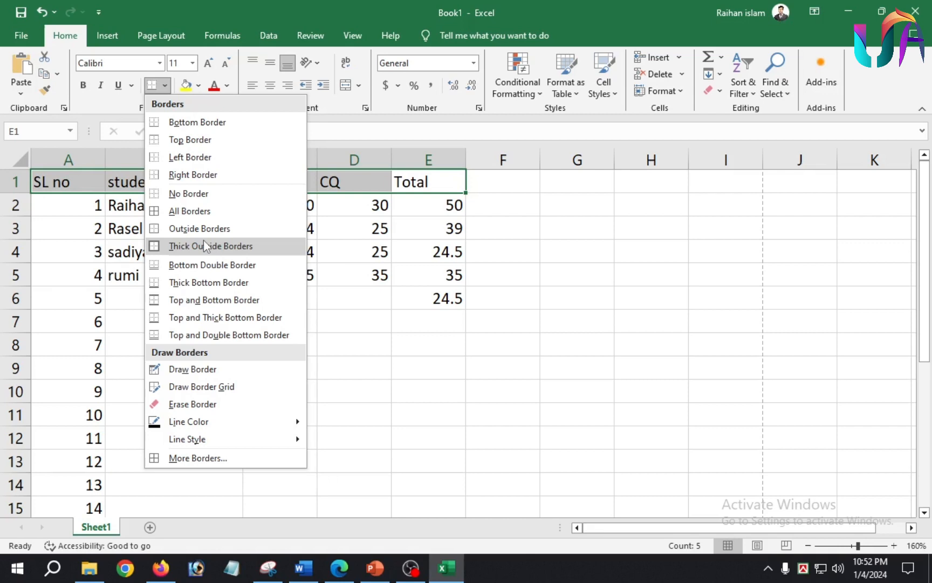
left_click(199, 86)
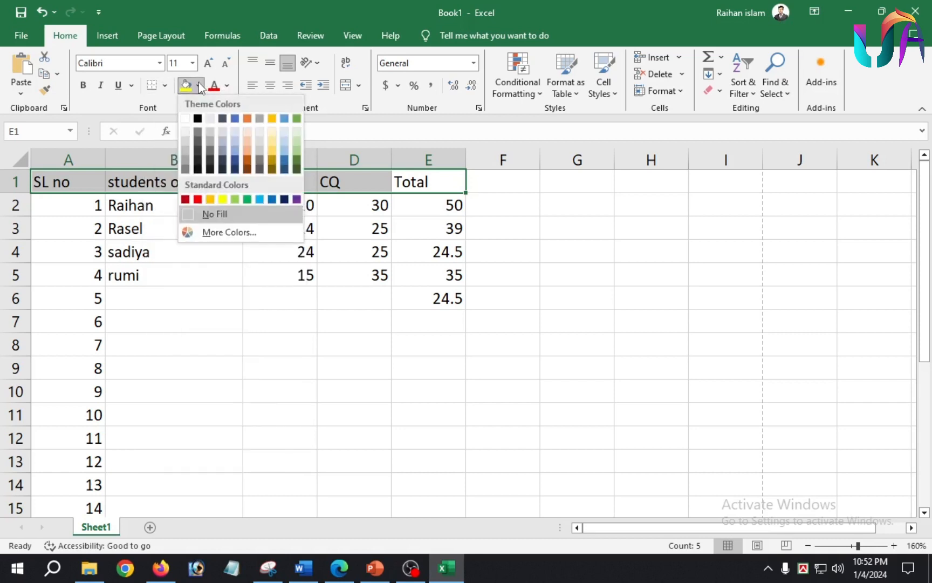
left_click(282, 147)
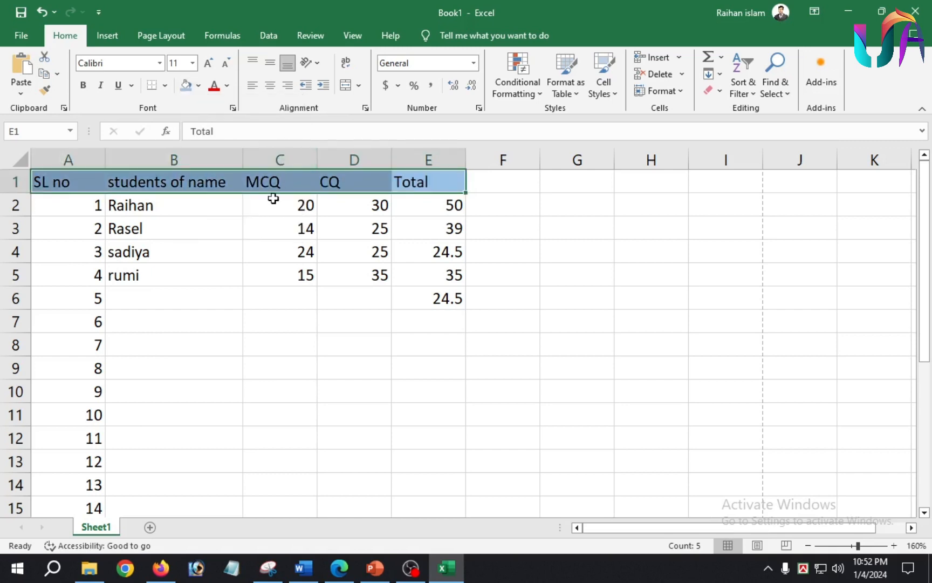
left_click(227, 87)
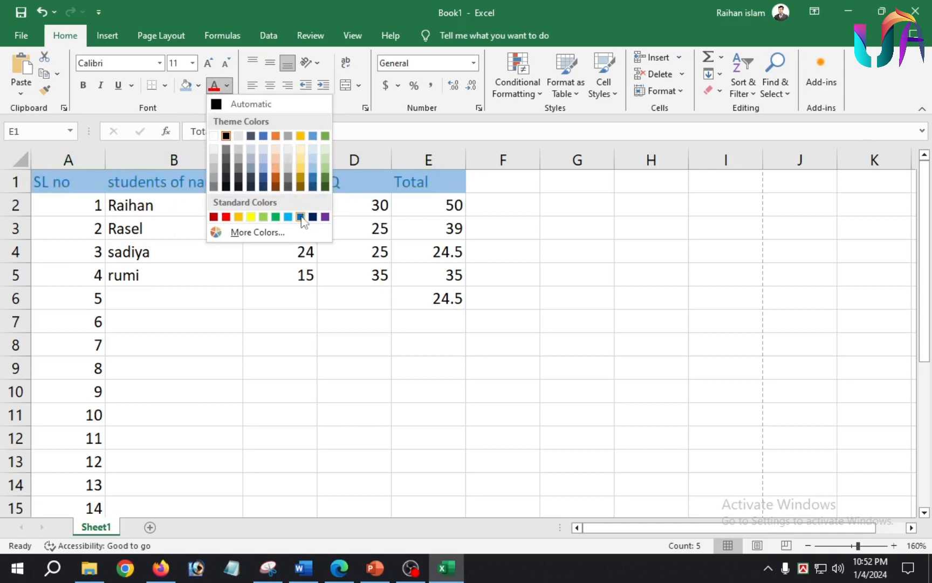
left_click(226, 218)
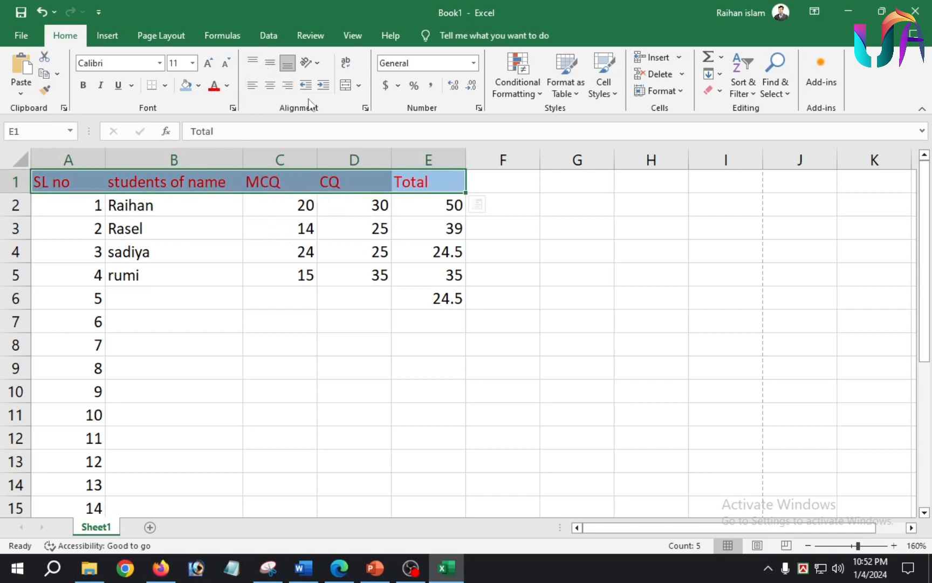
Middle-align and centre the header cells A1:E1, and apply the Accent6 cell style to them.
left_click(270, 65)
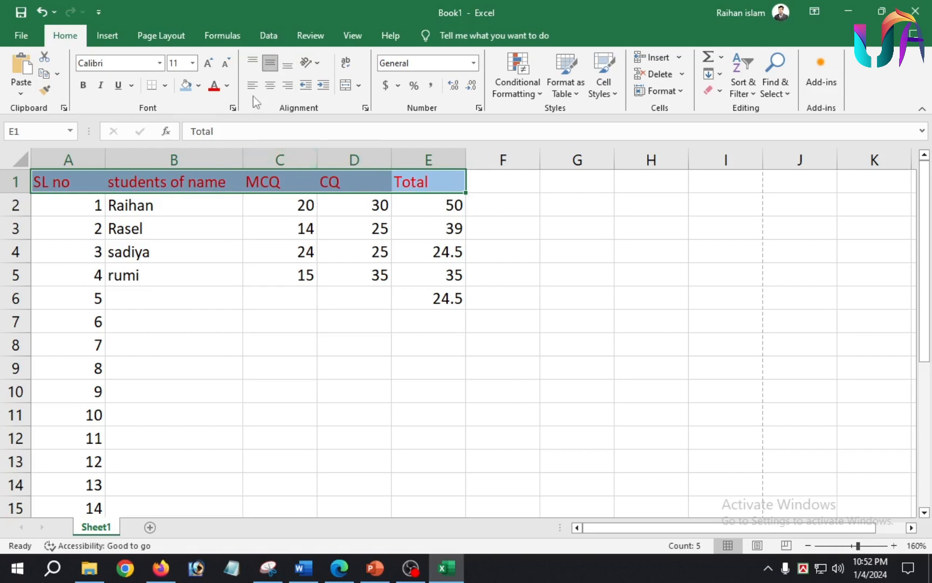
left_click(275, 89)
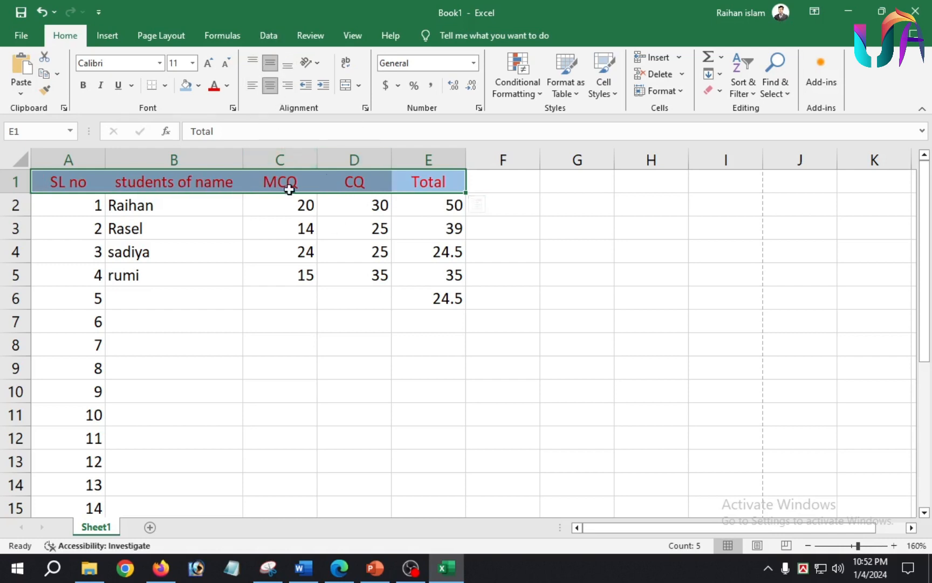
left_click(310, 63)
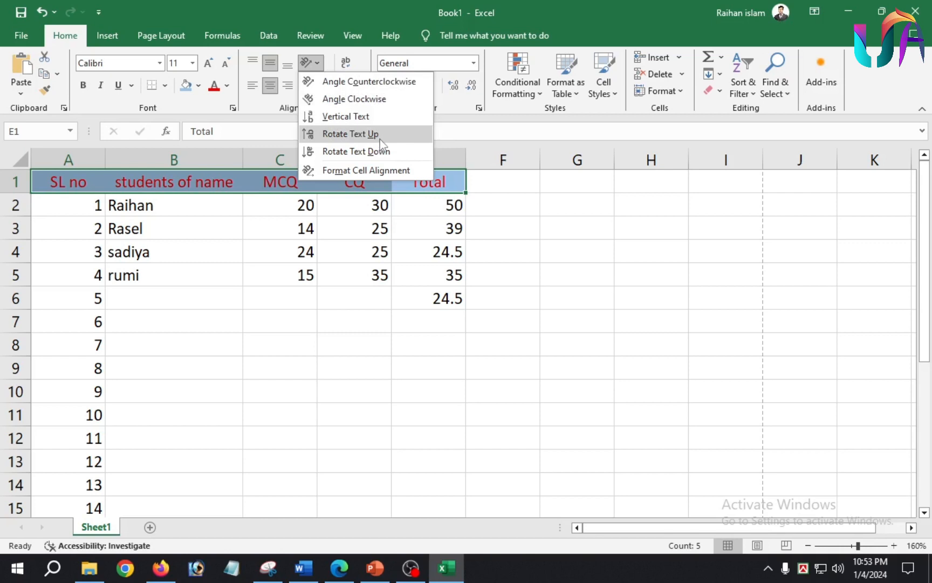
left_click(267, 114)
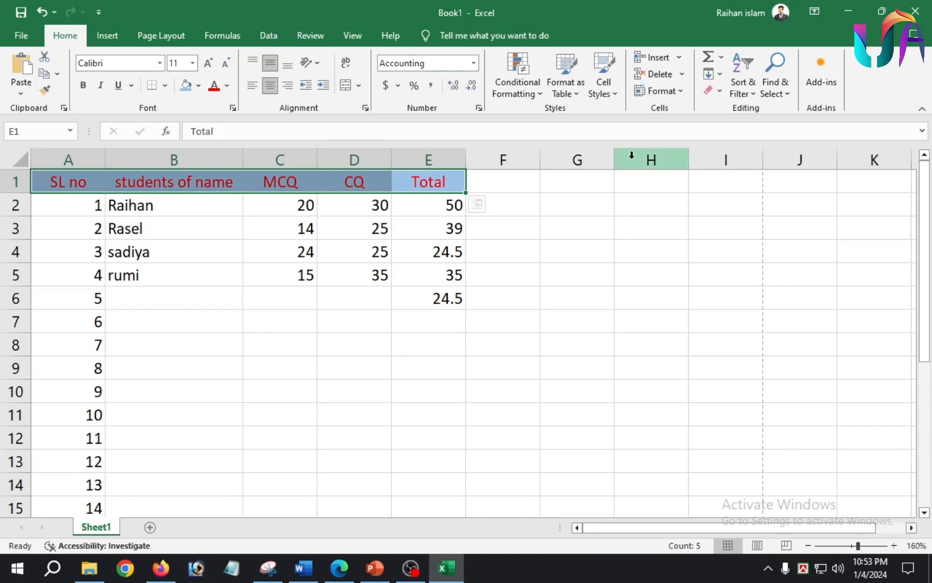
left_click(613, 95)
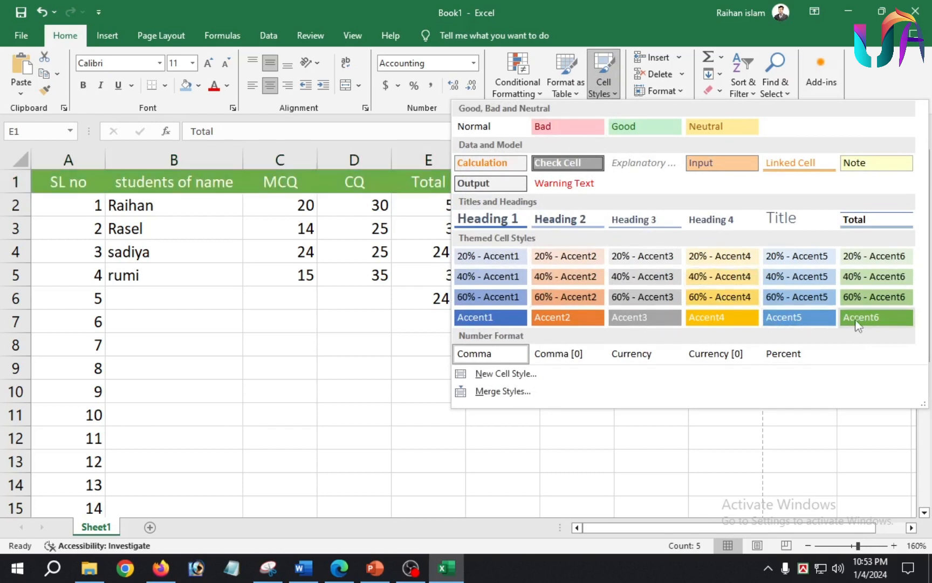
left_click(886, 319)
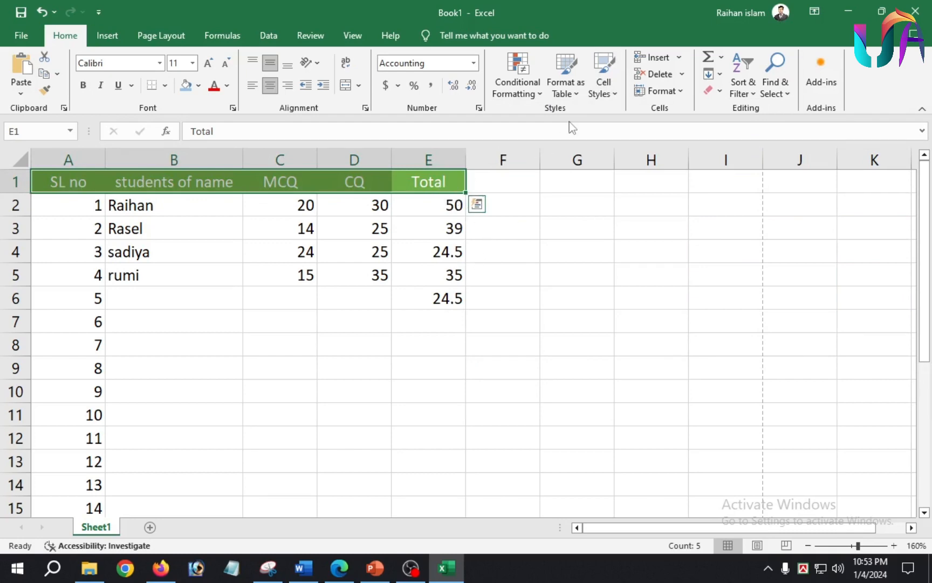
Format the range A2:E6 as a table in the light orange gridded style, without marking its first row as headers.
left_click(567, 81)
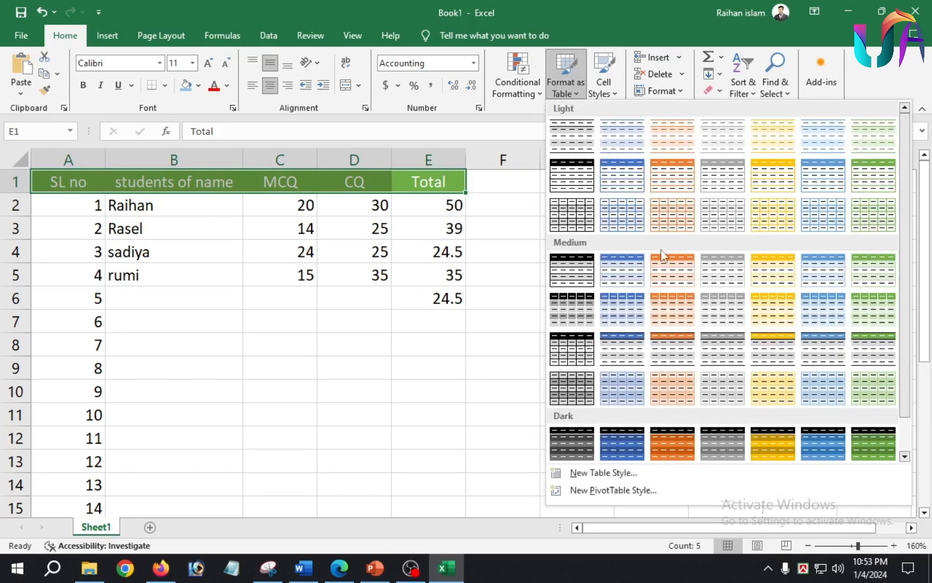
left_click(433, 321)
left_click(405, 298)
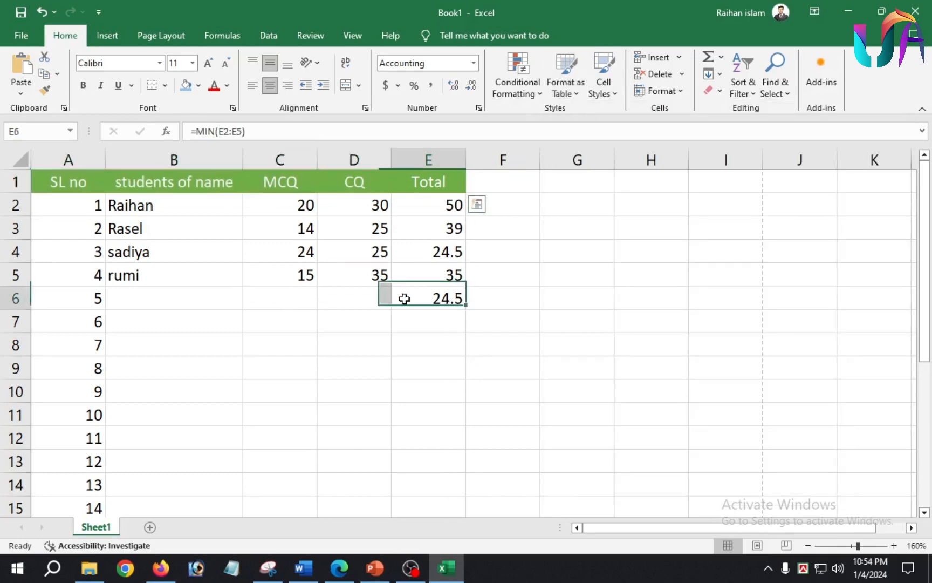
left_click_drag(405, 299, 59, 206)
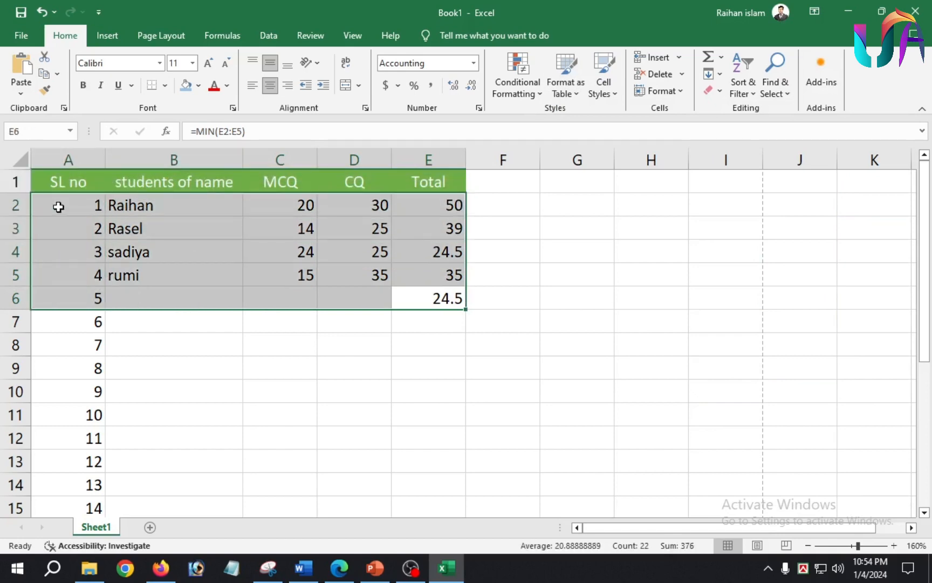
left_click(566, 88)
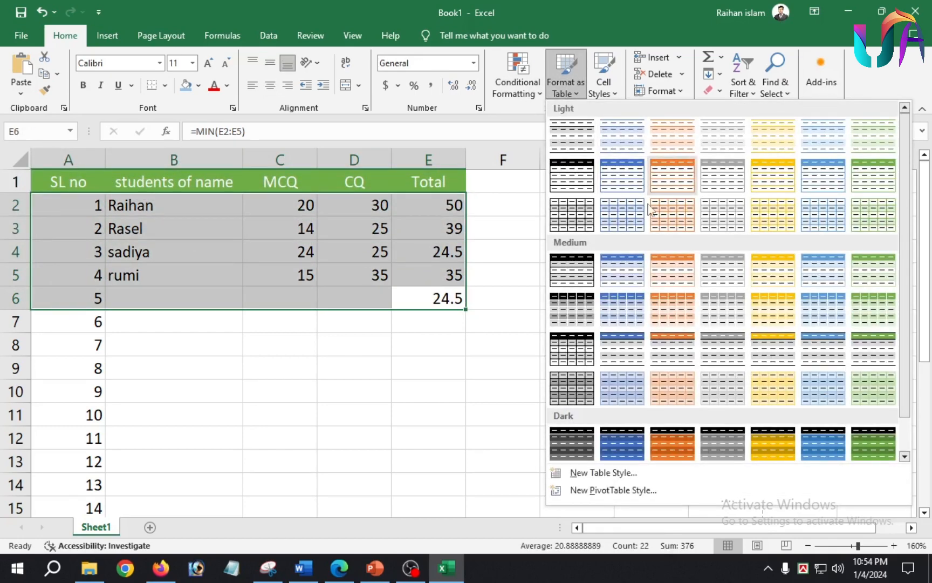
left_click(679, 221)
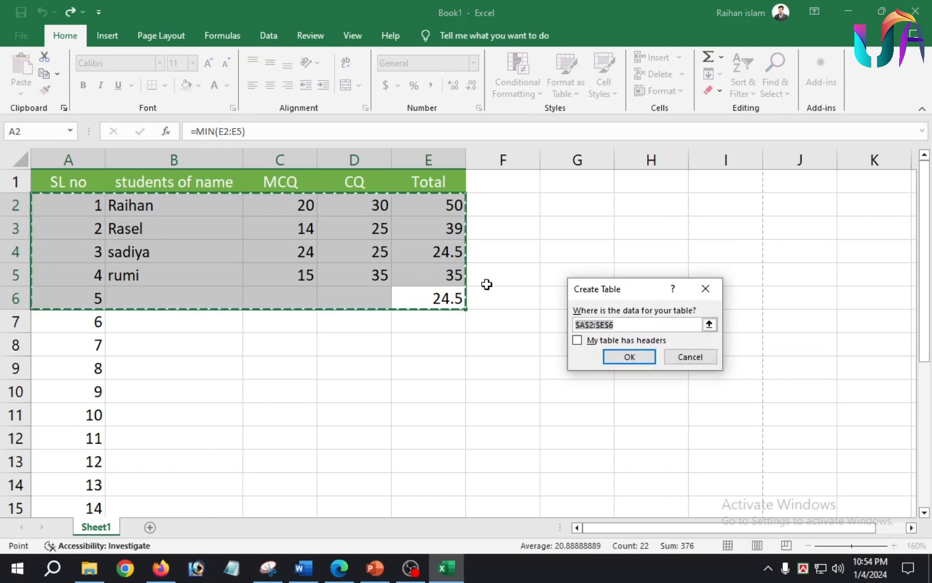
left_click(630, 357)
left_click(361, 368)
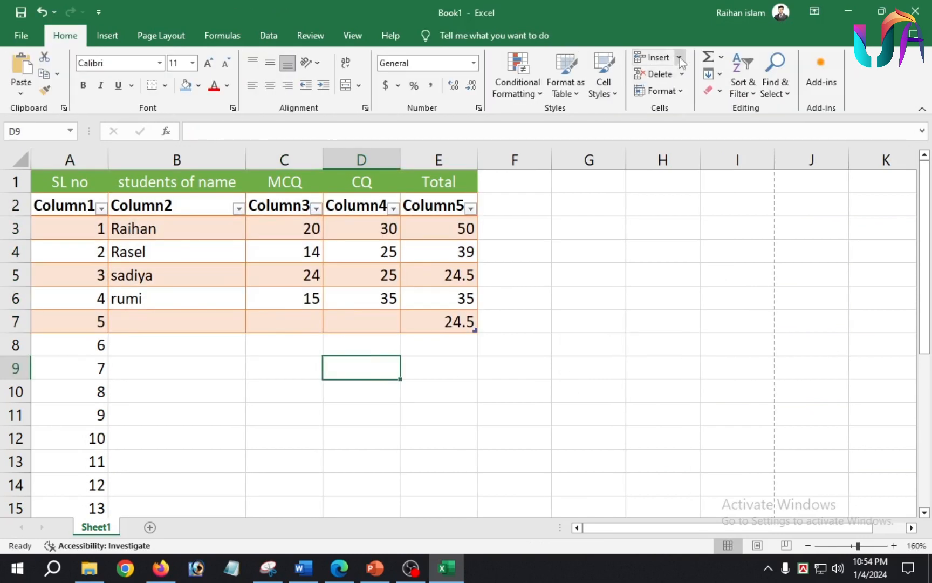
Insert an empty row above row 4, between the first and second students.
left_click(680, 59)
left_click(250, 279)
left_click(21, 253)
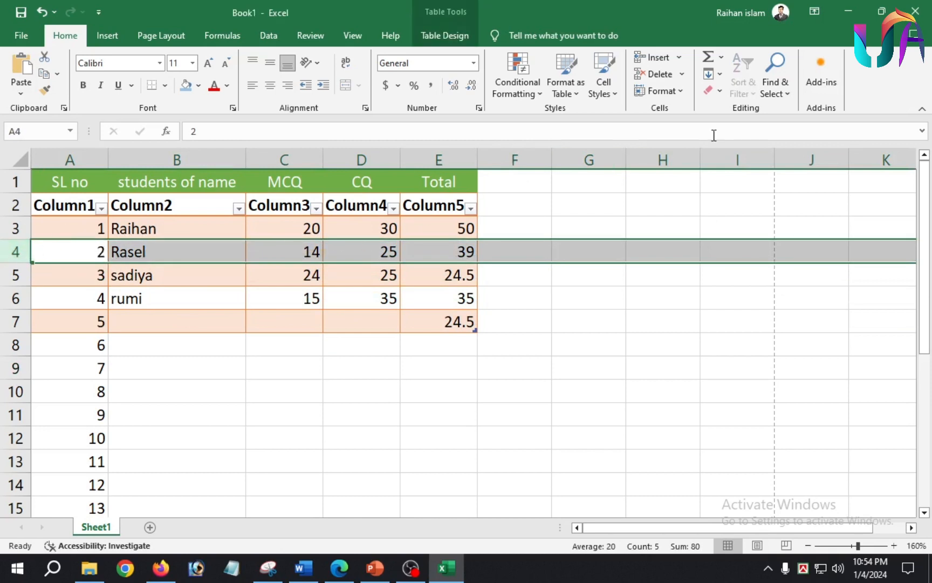
left_click(679, 57)
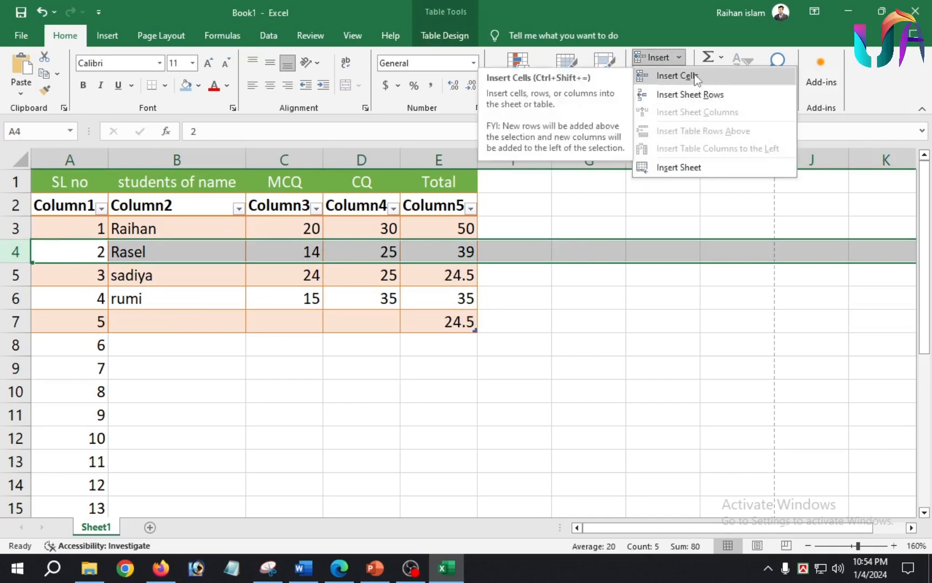
left_click(709, 76)
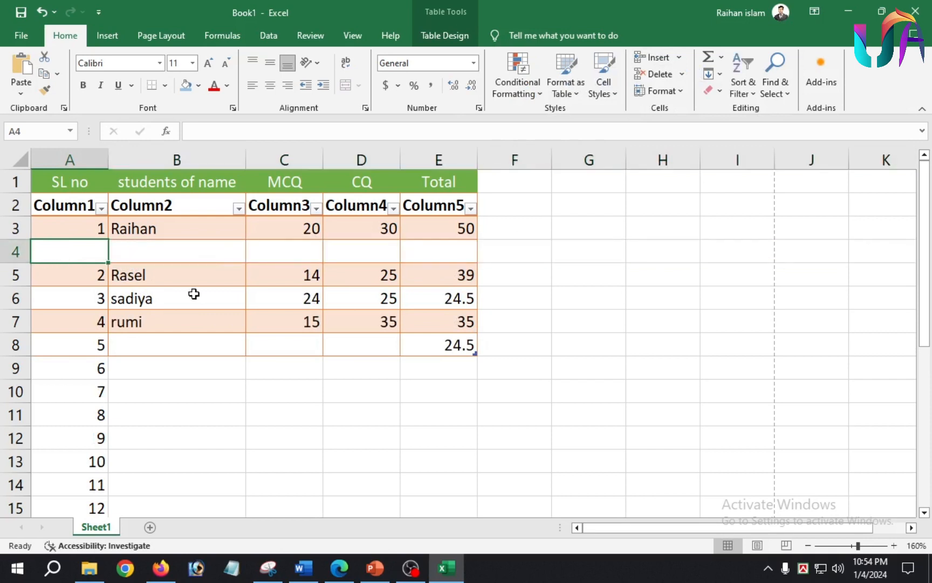
left_click(118, 258)
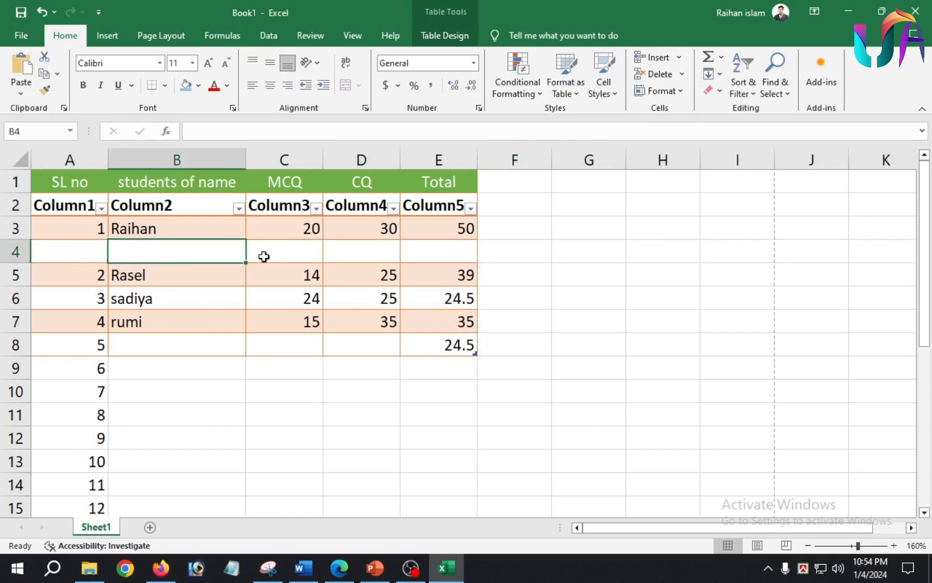
left_click(265, 255)
left_click(366, 256)
left_click(444, 257)
left_click(345, 208)
left_click(300, 219)
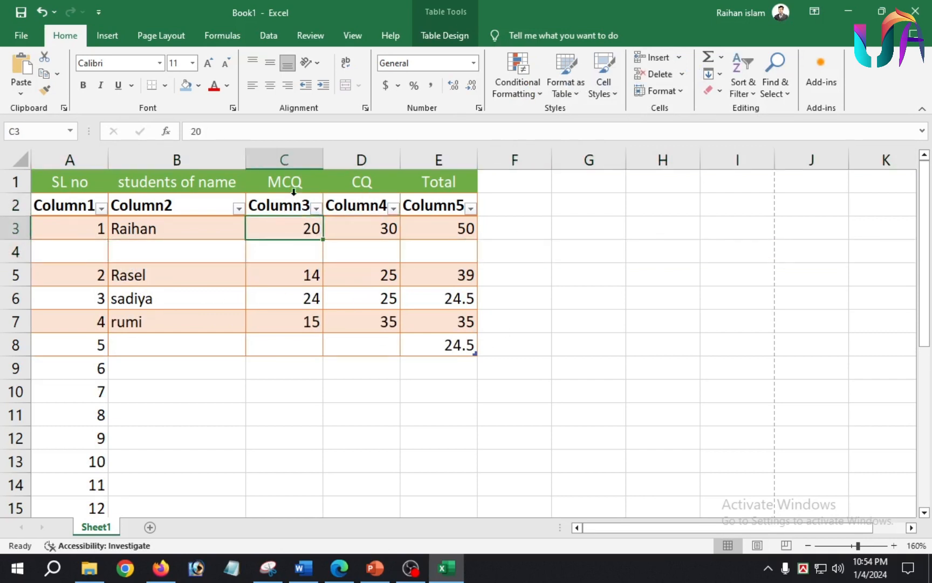
Insert an empty sheet column before the MCQ column, directly after the students' names.
left_click(301, 159)
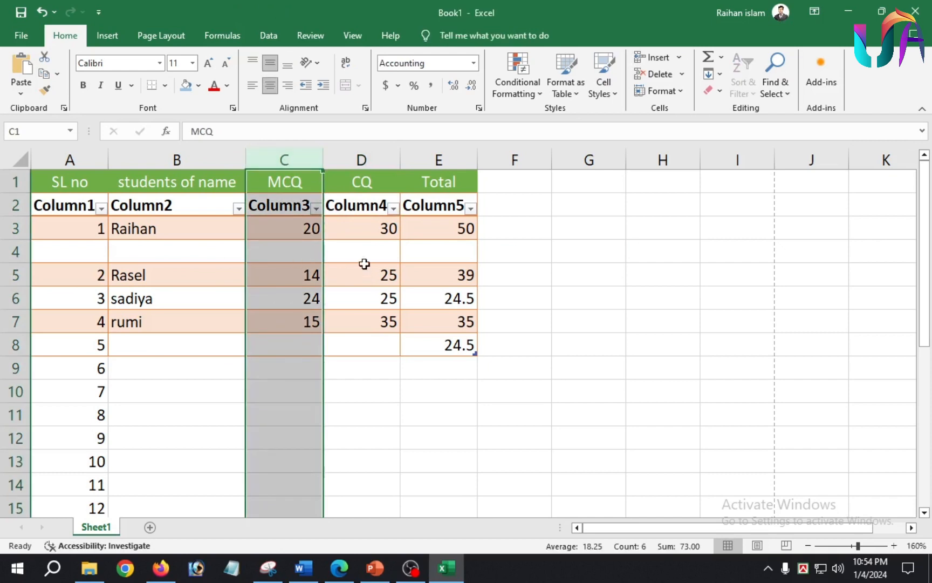
left_click(679, 57)
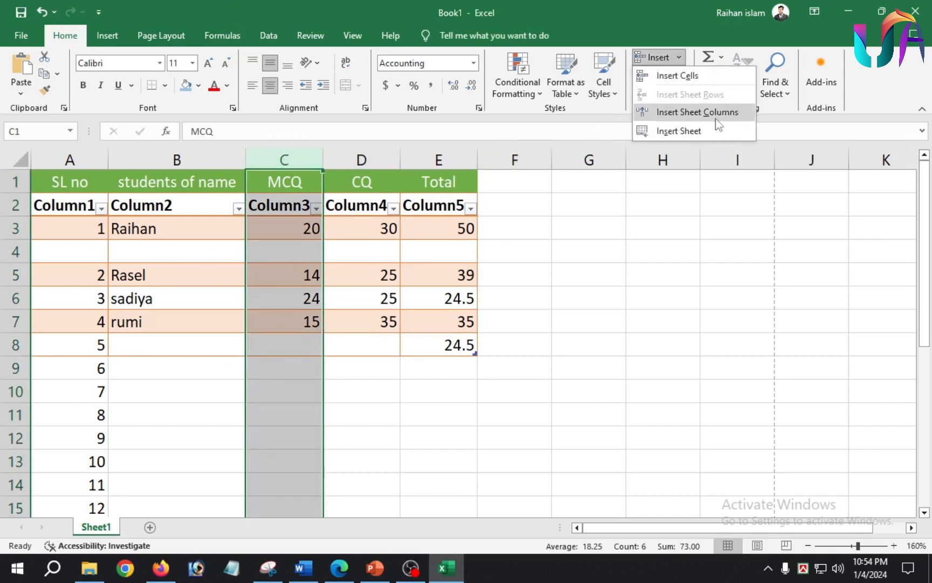
left_click(697, 112)
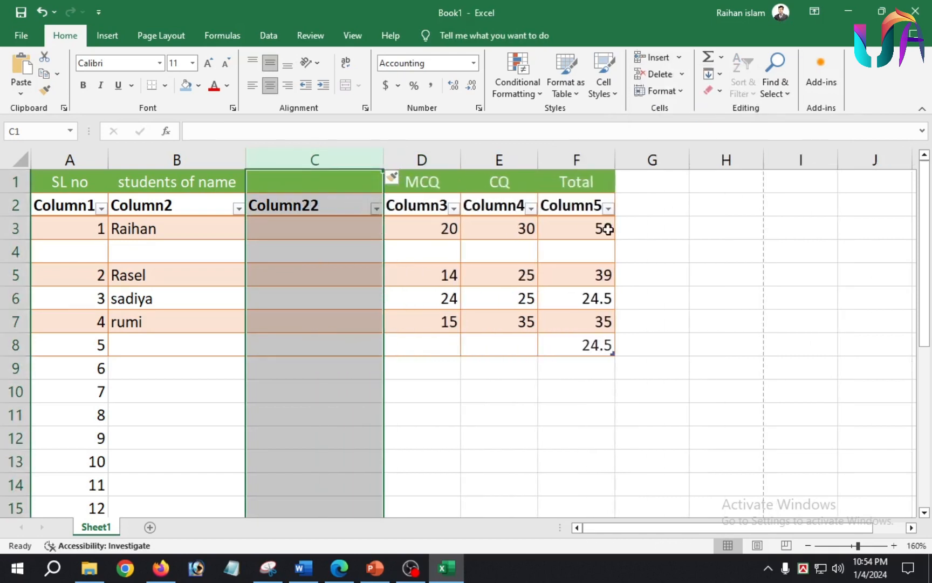
left_click(416, 266)
left_click(330, 271)
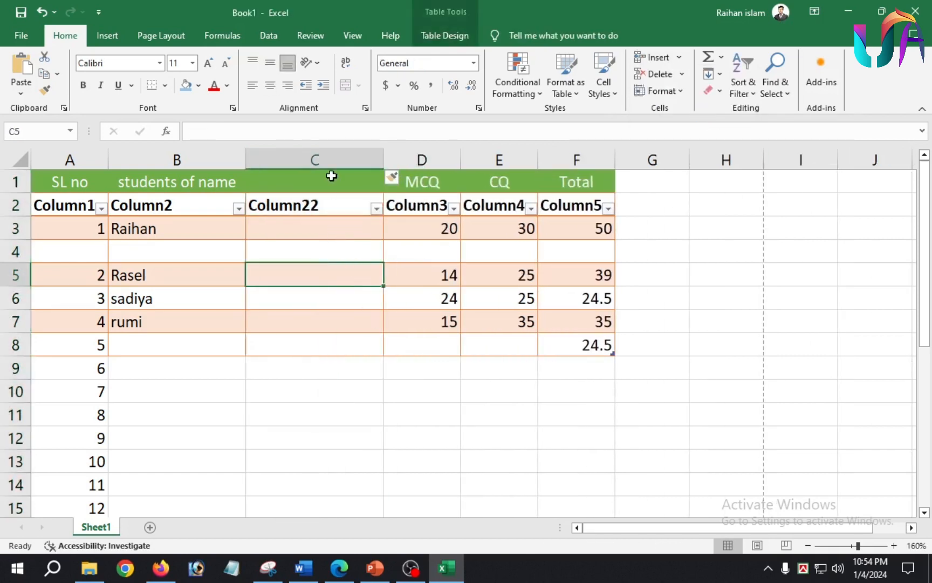
Delete the empty column C between the students' names and the MCQ marks.
left_click_drag(331, 176, 328, 487)
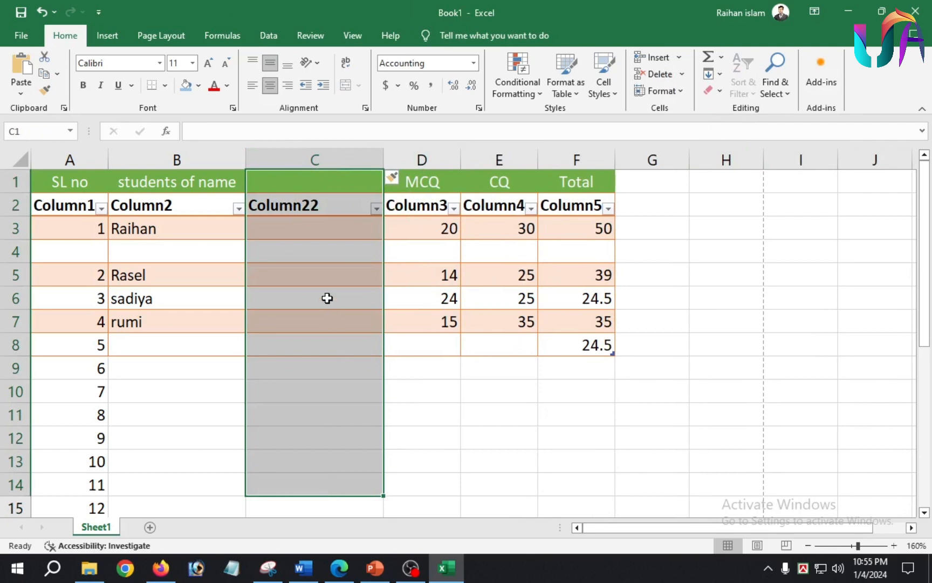
left_click(327, 297)
key("Right")
left_click(326, 159)
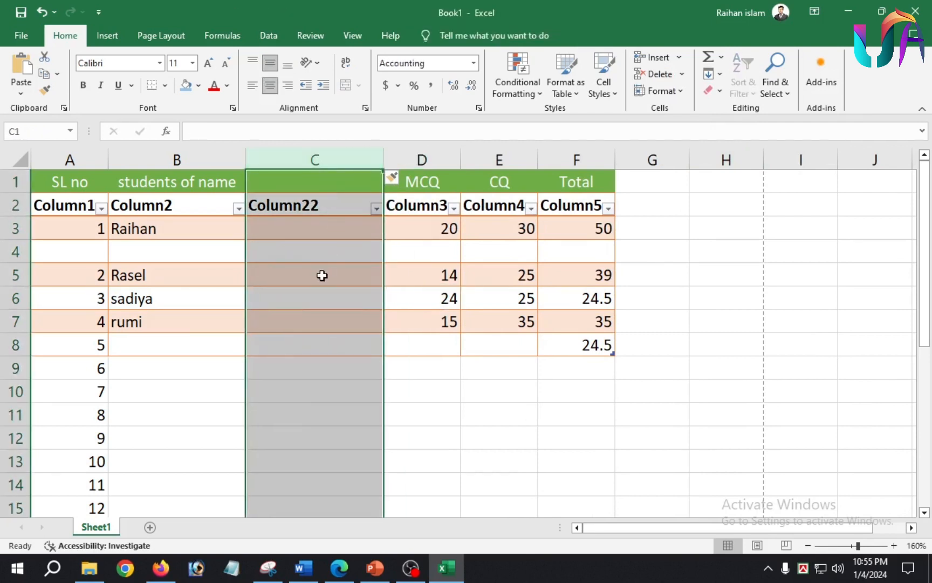
left_click(680, 74)
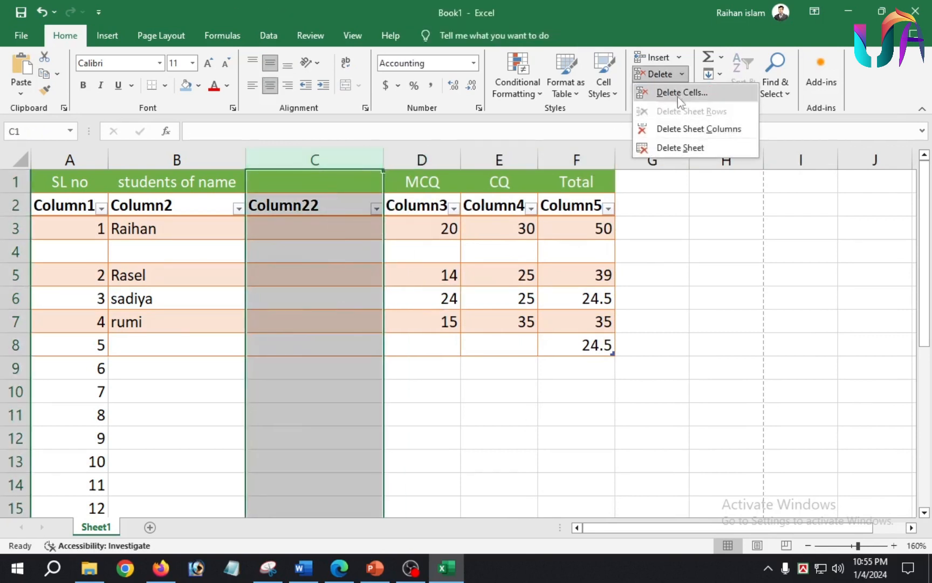
left_click(680, 93)
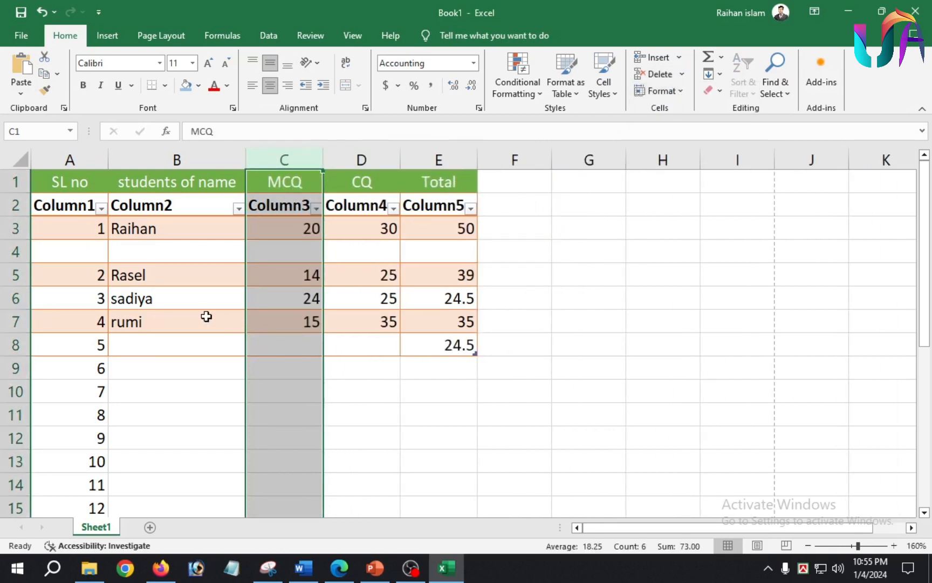
left_click(206, 317)
Delete the empty row 4 between the first and second students.
left_click(15, 251)
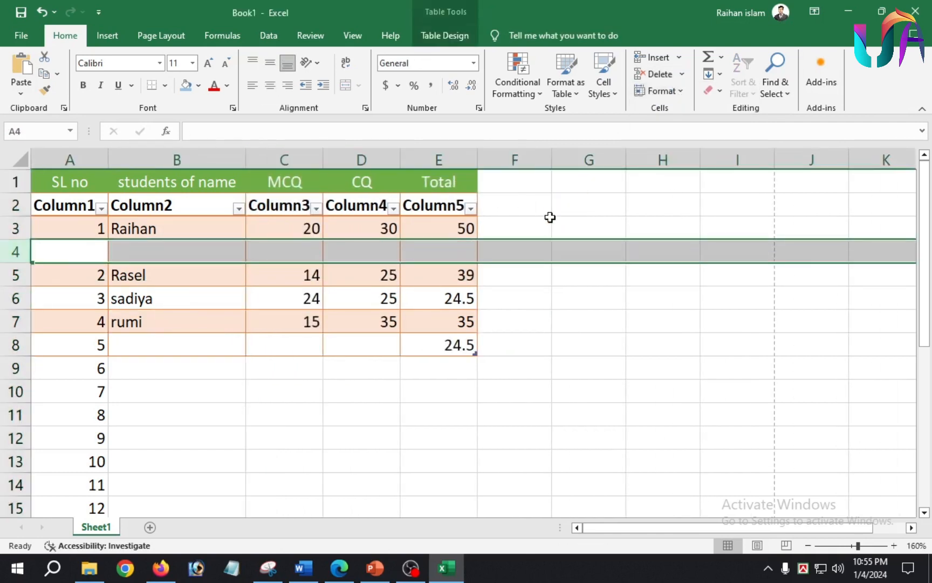
left_click(680, 74)
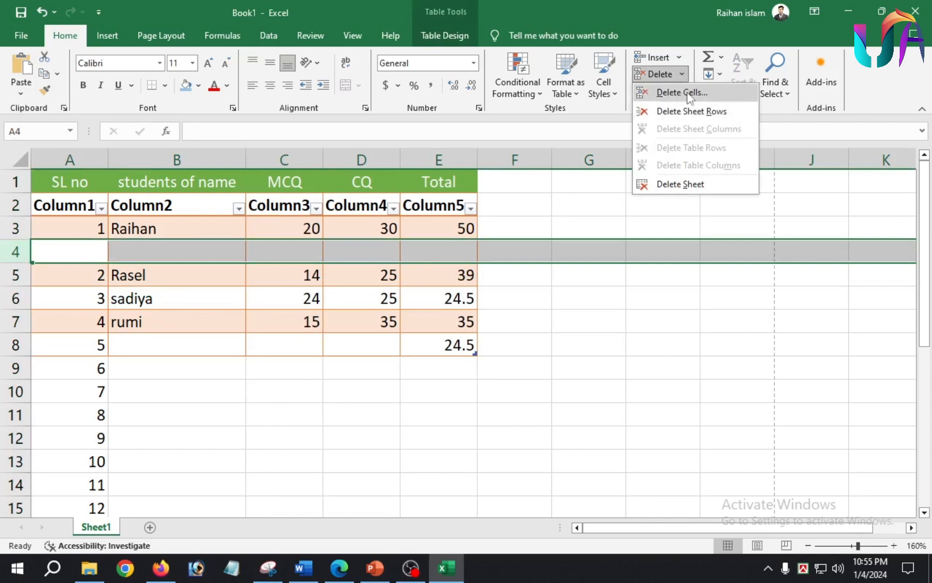
left_click(683, 93)
left_click(201, 273)
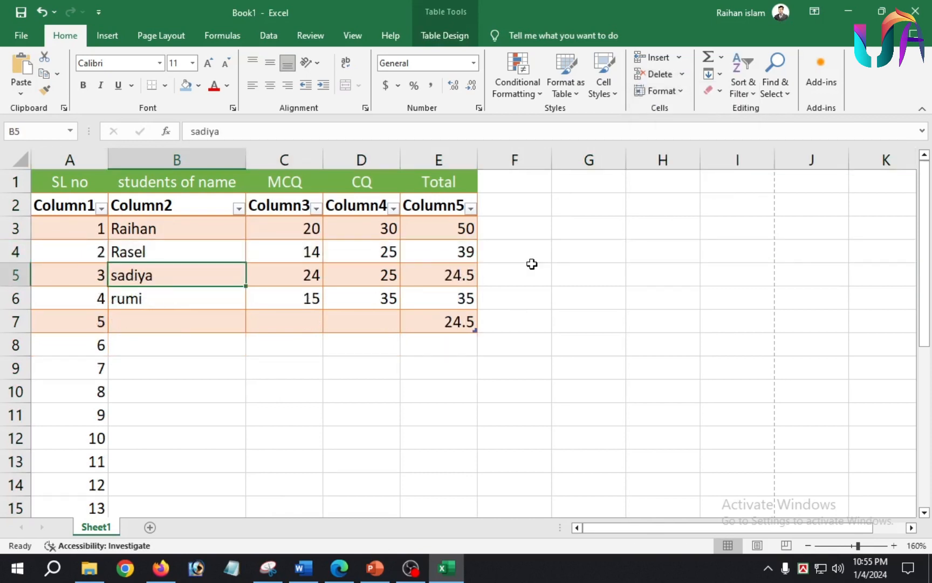
left_click(286, 296)
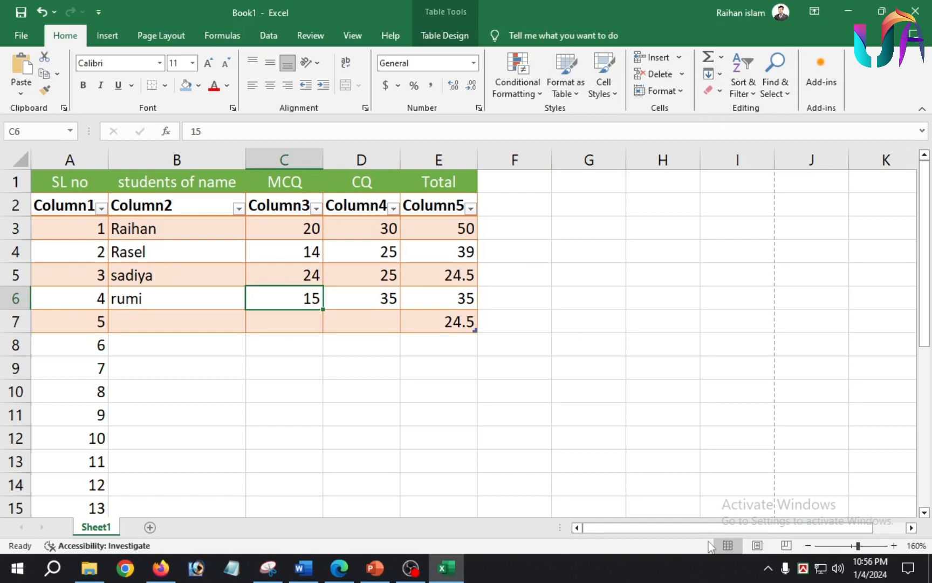
Show the sheet in Page Layout view and reduce the zoom to 25% to examine the whole pages.
left_click(757, 546)
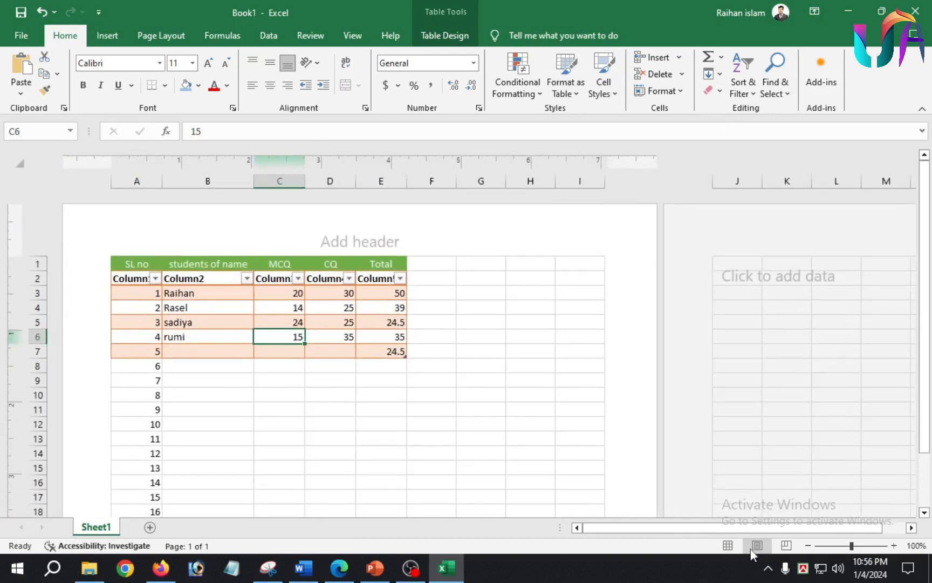
scroll(510, 420, "down", 3)
scroll(488, 398, "up", 3)
scroll(484, 406, "up", 3)
scroll(493, 387, "down", 10)
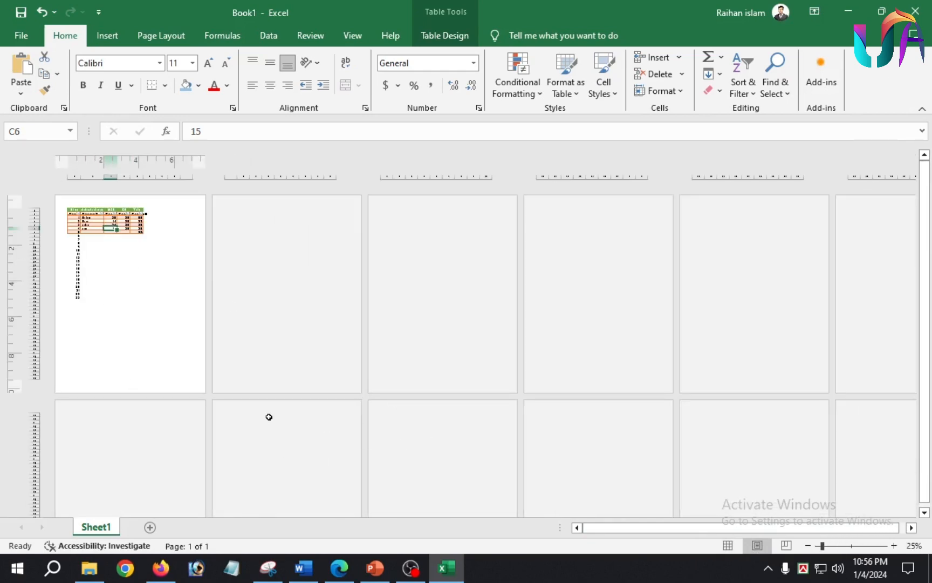
Return the sheet to Normal view at 160% zoom with the mark list's header row in view.
left_click(728, 546)
scroll(420, 357, "up", 2)
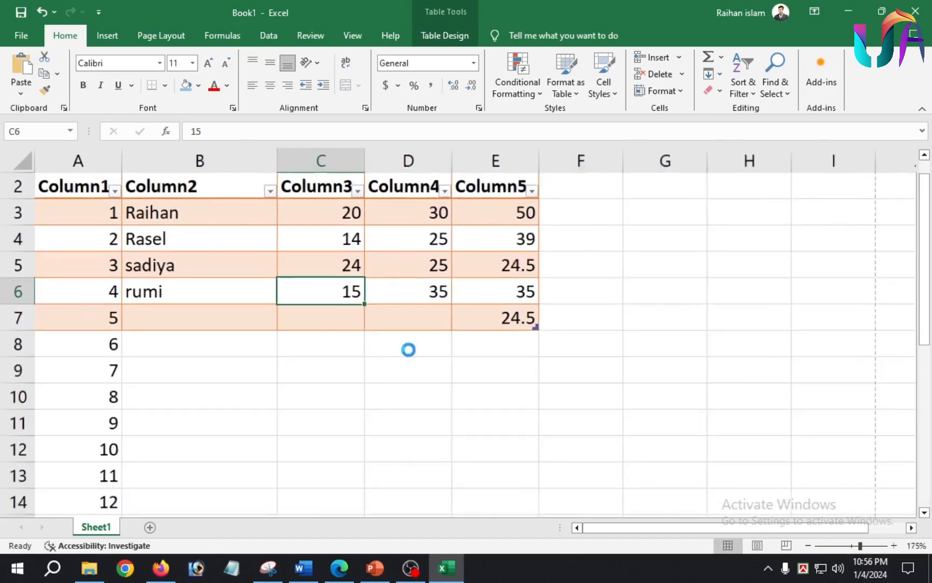
scroll(408, 349, "down", 4)
scroll(174, 298, "down", 1)
scroll(181, 299, "up", 4)
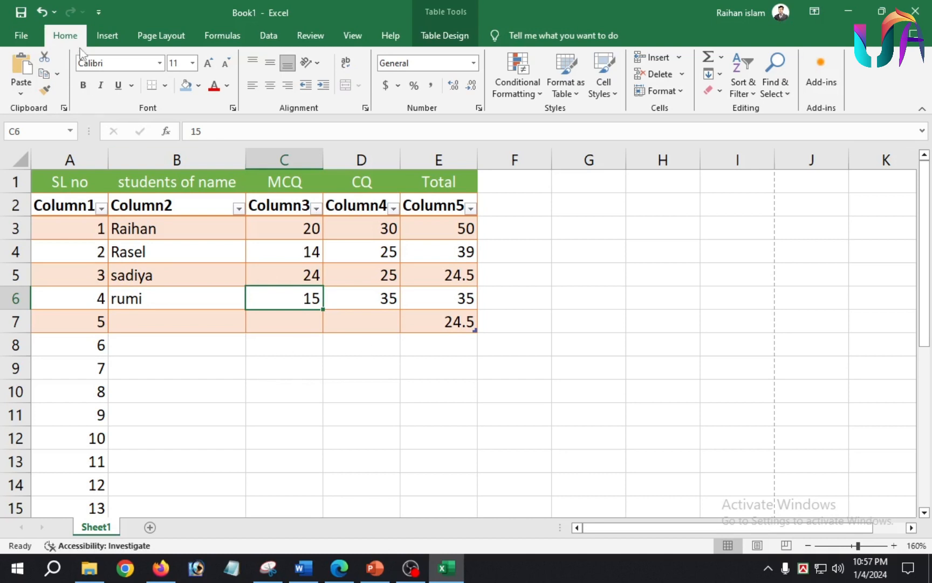
left_click(107, 37)
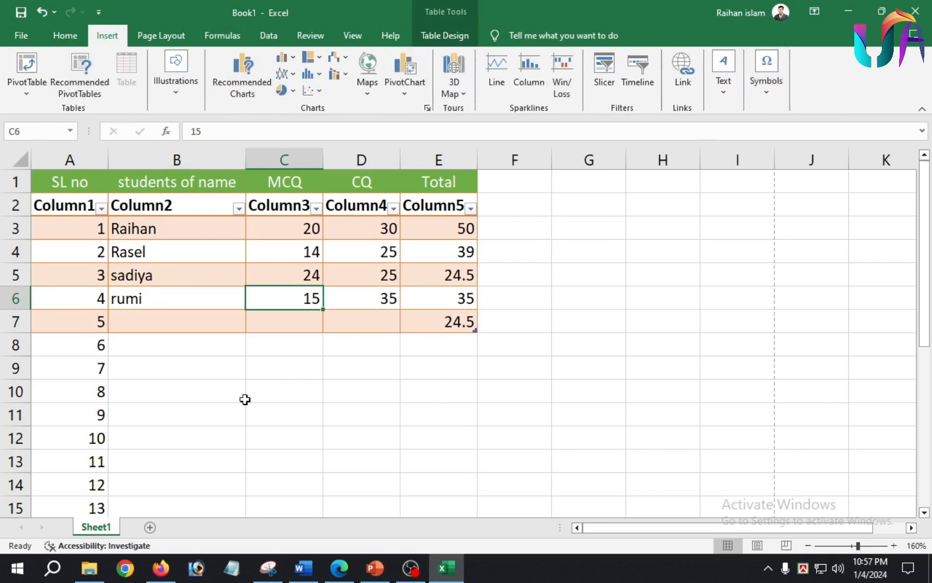
left_click(233, 368)
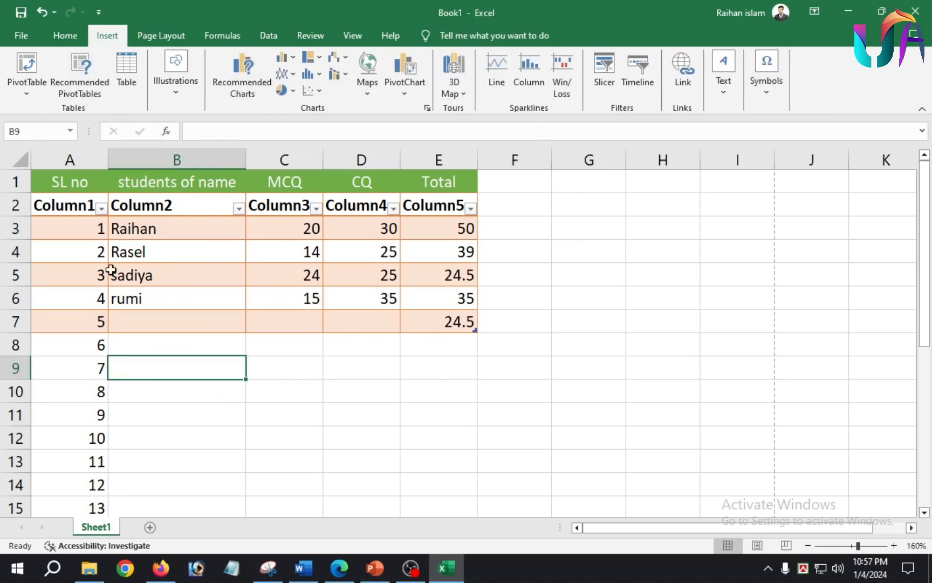
left_click(65, 34)
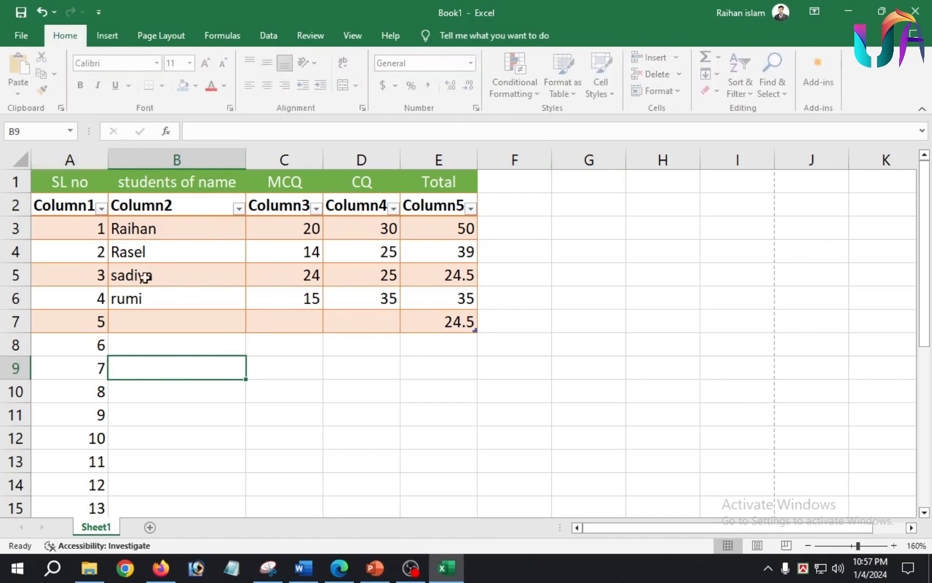